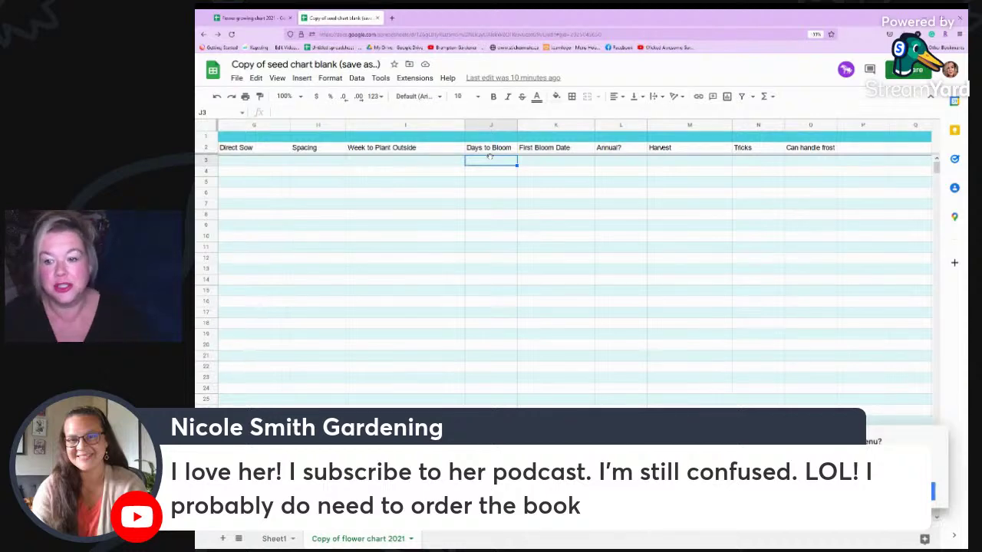
# - Make a copy of the blank seed chart in My Drive under the suggested name, and close the copy
pyautogui.hotkey('alt', 'i')
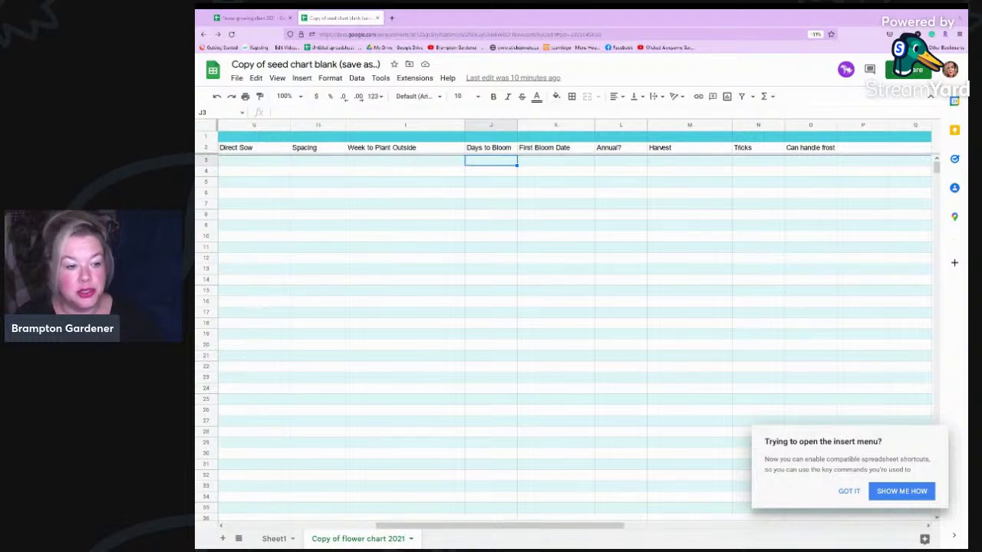
pyautogui.moveTo(516, 530); pyautogui.dragTo(427, 529)
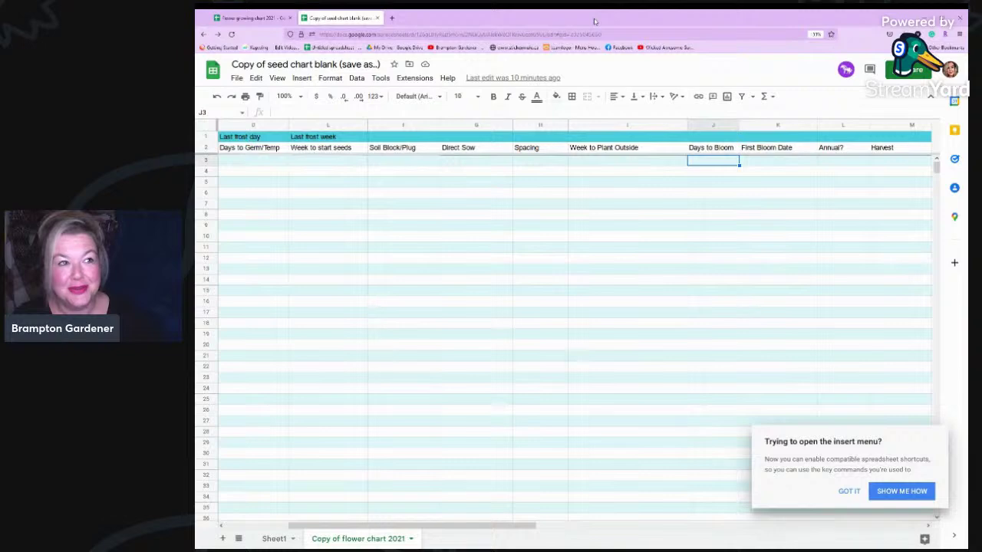
pyautogui.click(237, 76)
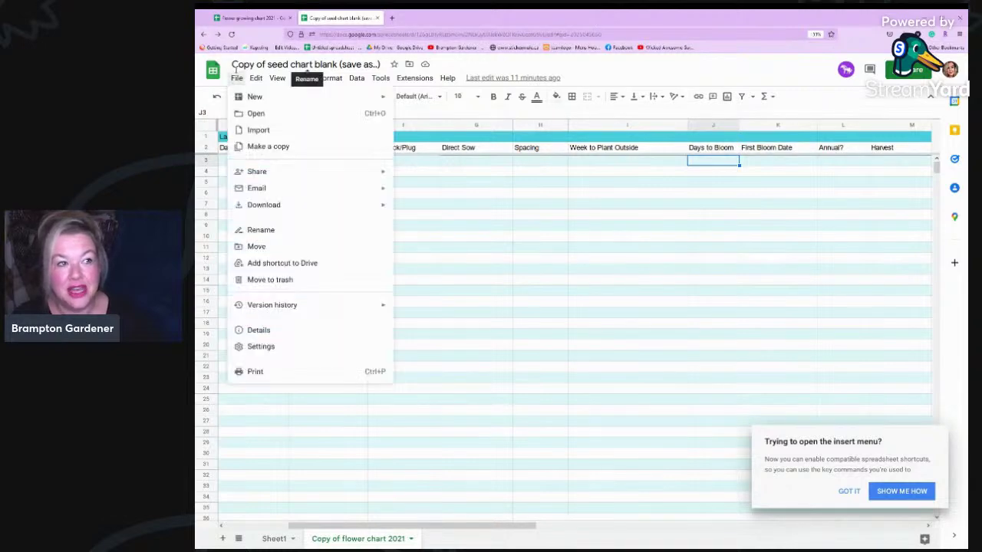
pyautogui.click(253, 153)
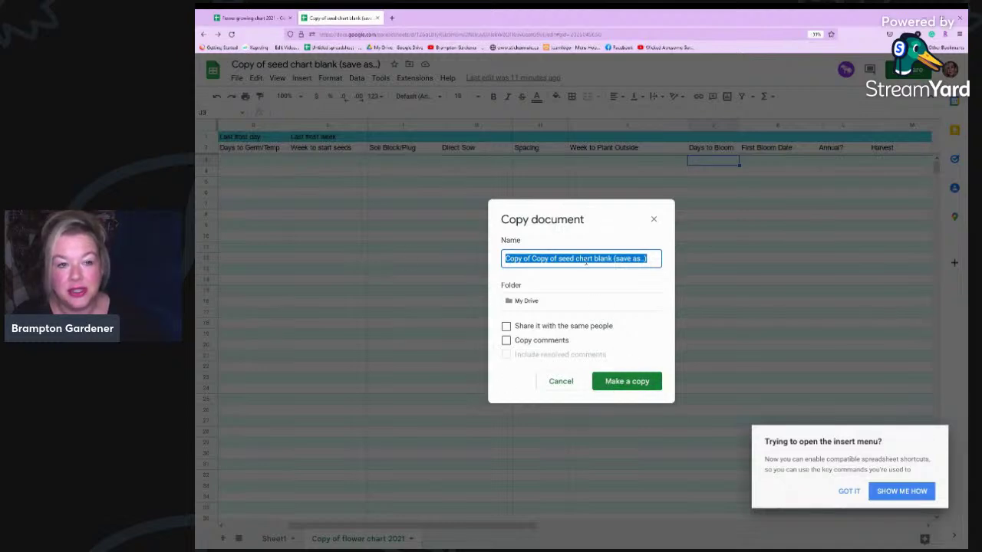
pyautogui.click(633, 391)
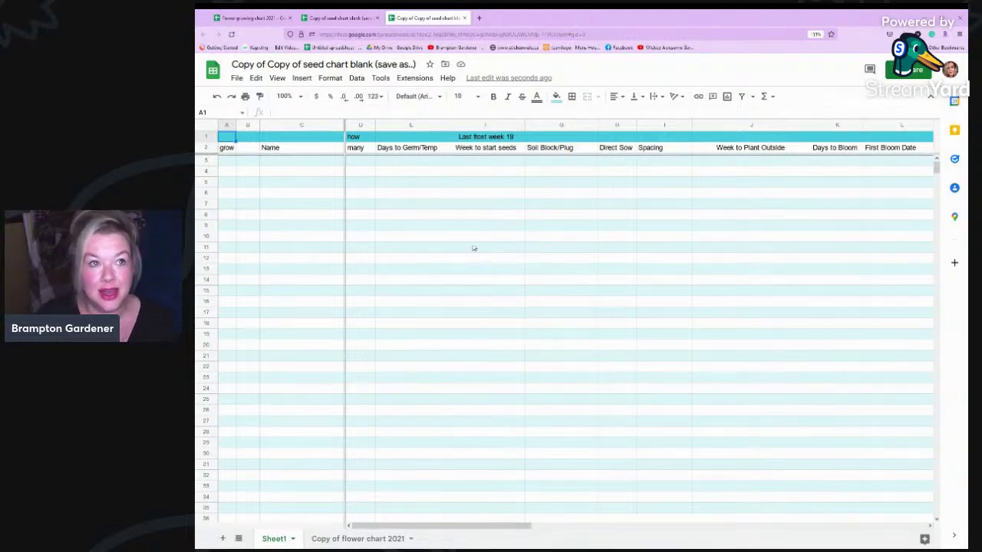
pyautogui.click(464, 17)
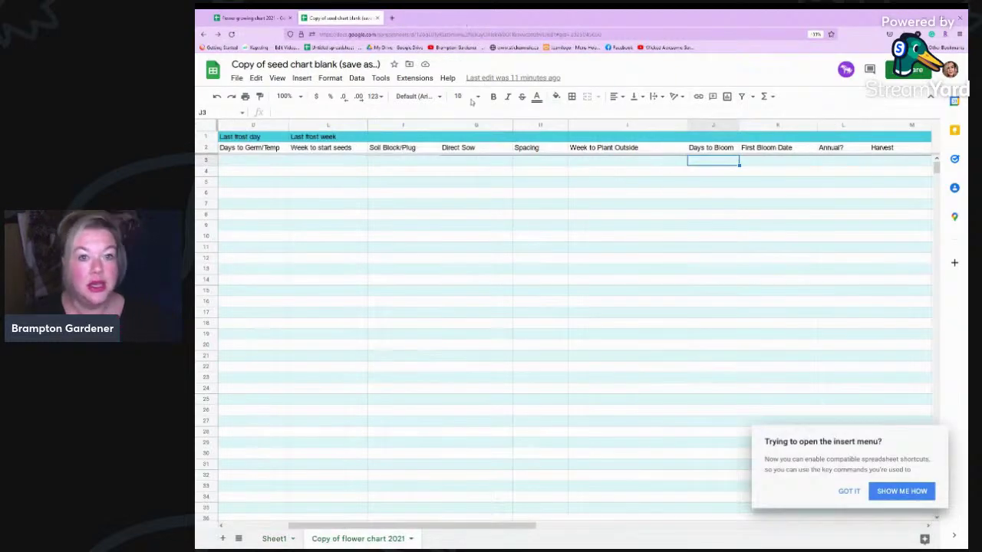
# - Review the seed chart's last column headings, from First Bloom Date through Annual?, Harvest and Tricks to Can handle frost
pyautogui.moveTo(370, 526); pyautogui.dragTo(605, 537)
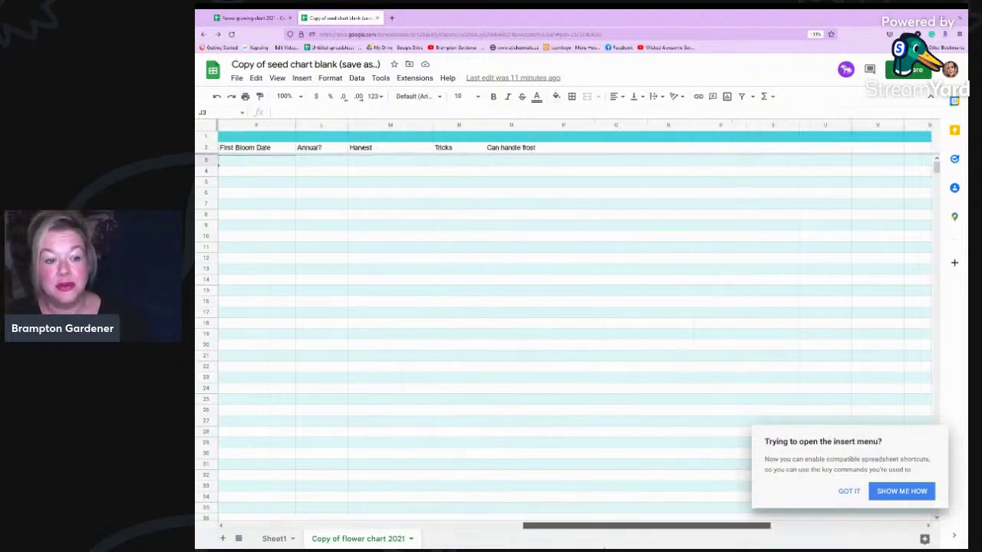
pyautogui.click(311, 151)
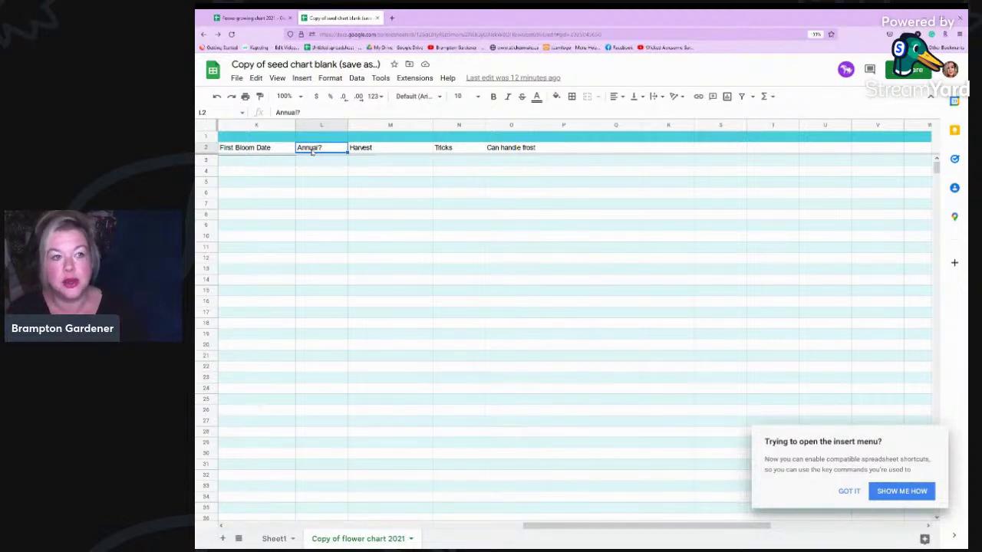
pyautogui.click(397, 150)
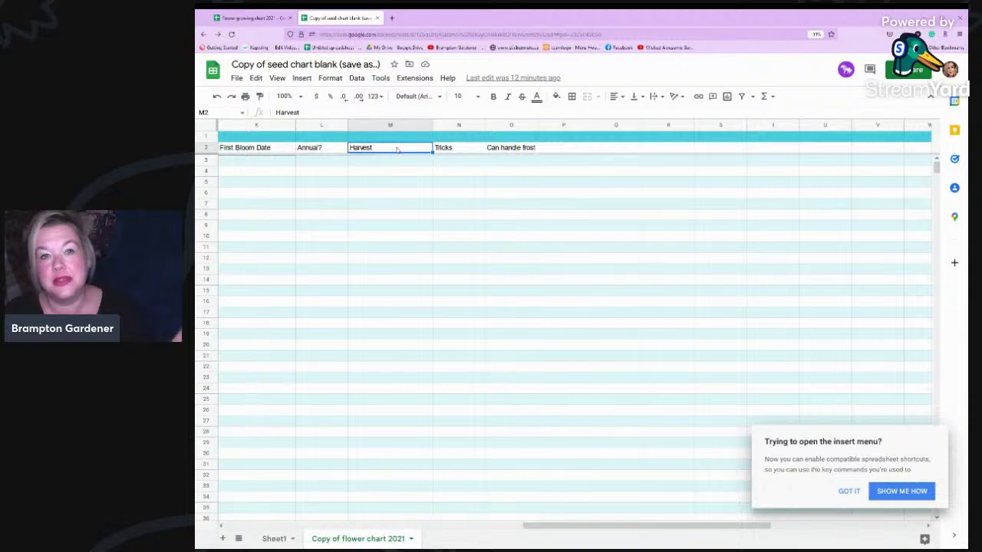
pyautogui.click(476, 151)
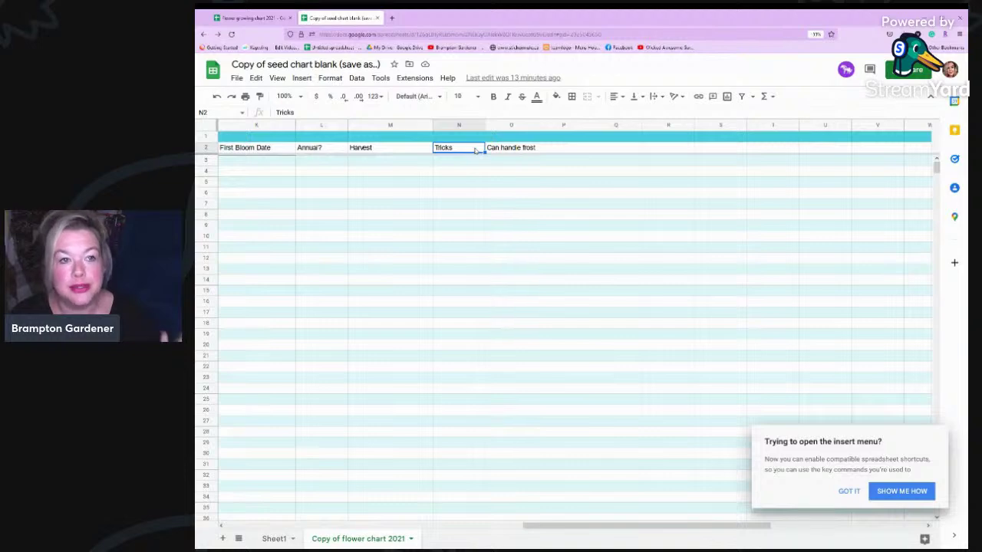
pyautogui.click(517, 148)
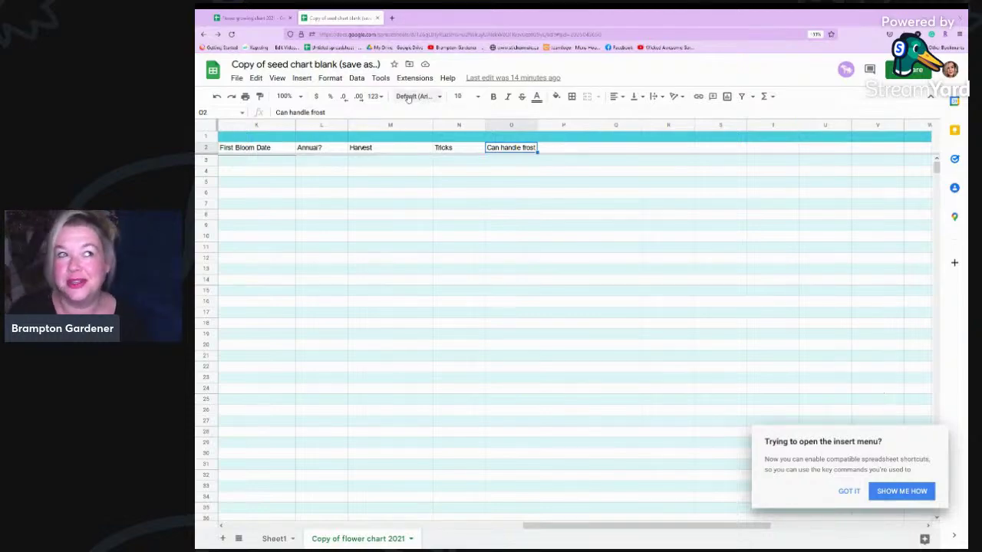
# - In the flower growing chart 2021 spreadsheet, dismiss the conditional format rules and clear the silver dollar and love in a mist rows
pyautogui.click(232, 22)
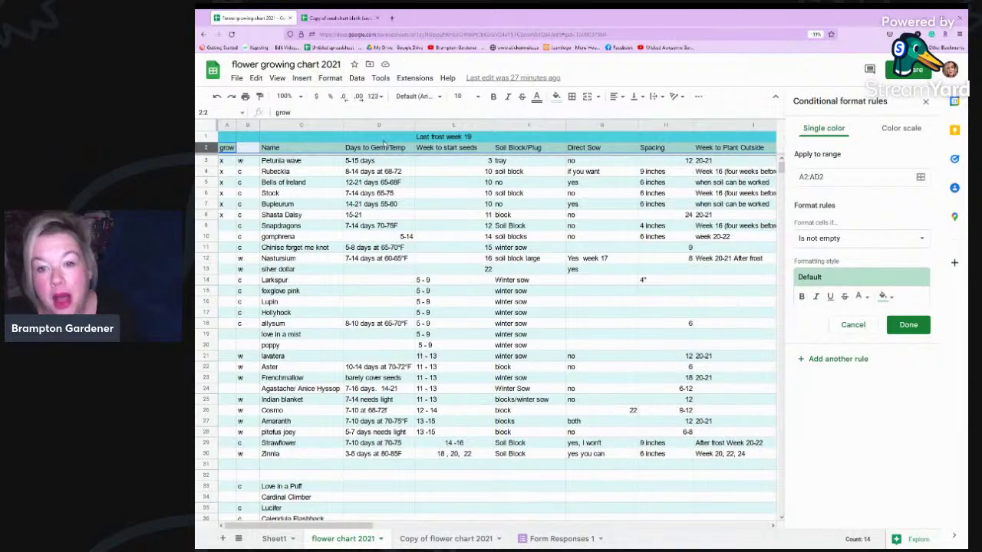
pyautogui.click(925, 102)
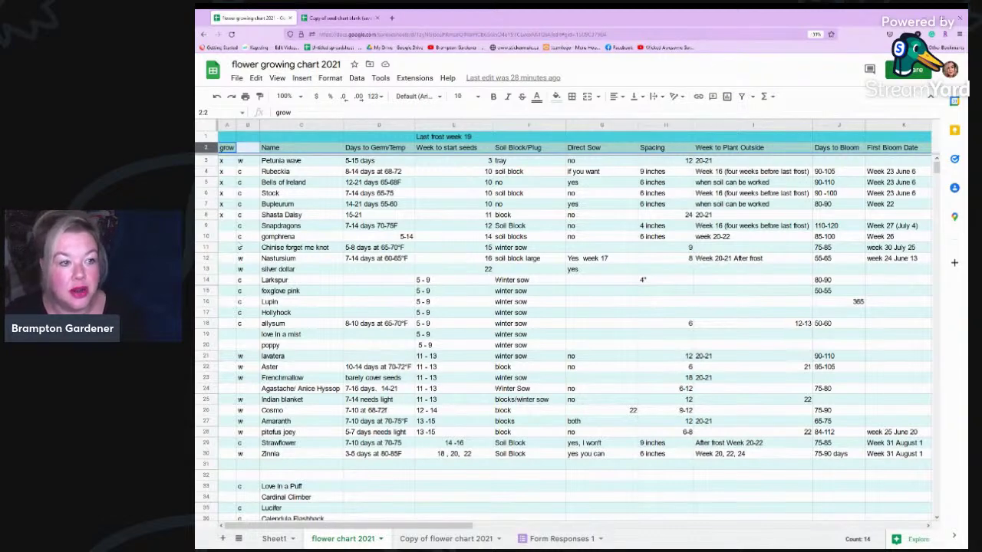
pyautogui.click(229, 269)
pyautogui.click(208, 268)
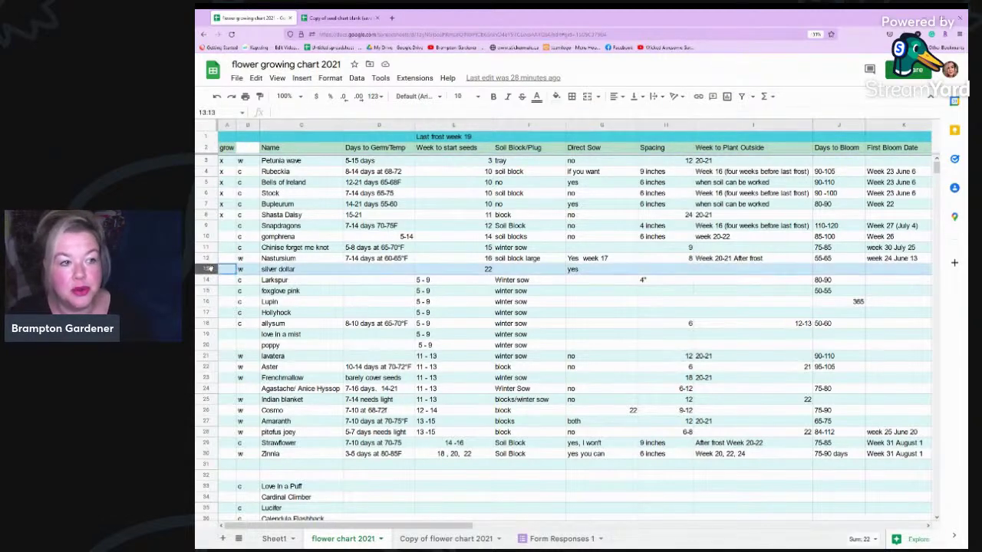
pyautogui.press('Delete')
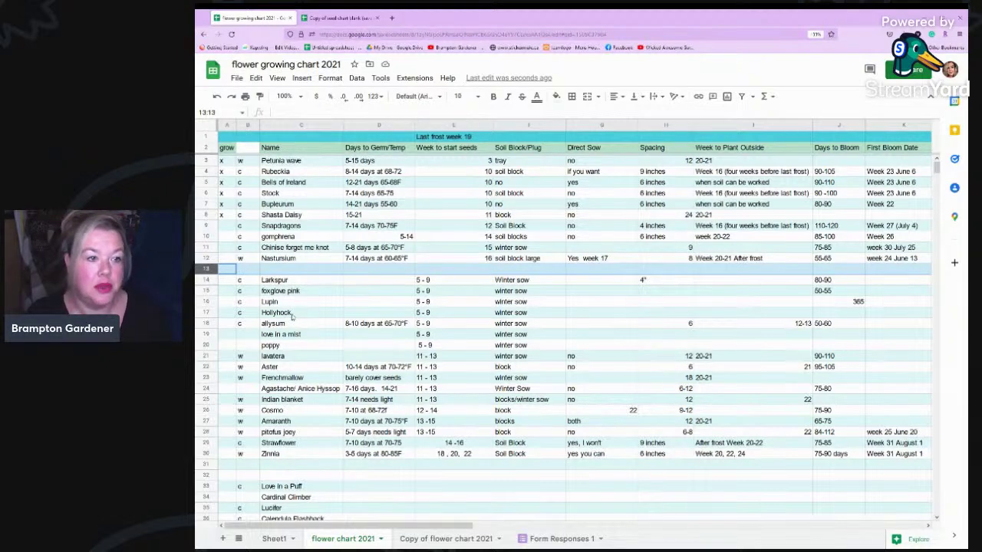
pyautogui.click(209, 334)
pyautogui.press('Delete')
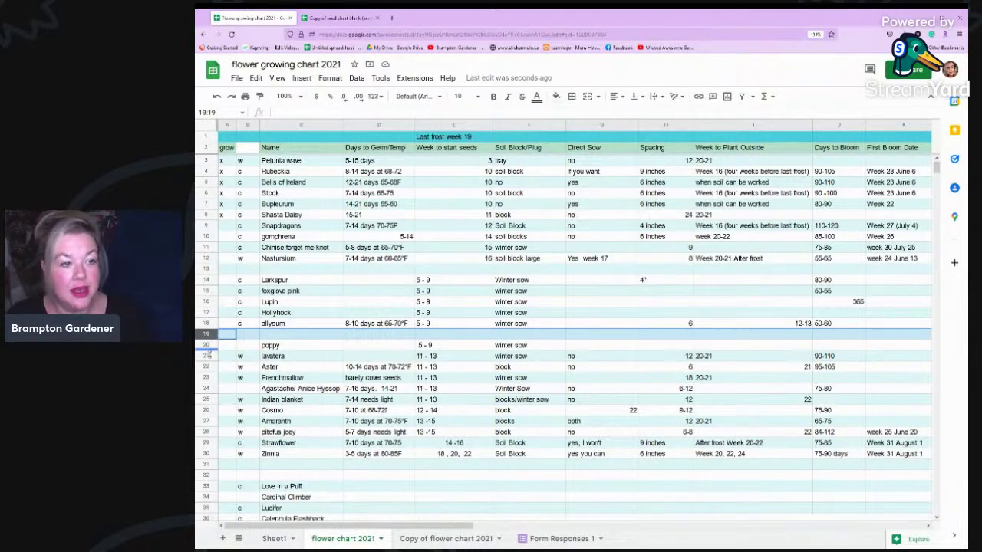
# - Enter "some" as the Direct Sow value for sunflowers
pyautogui.scroll(-3, 319, 381)
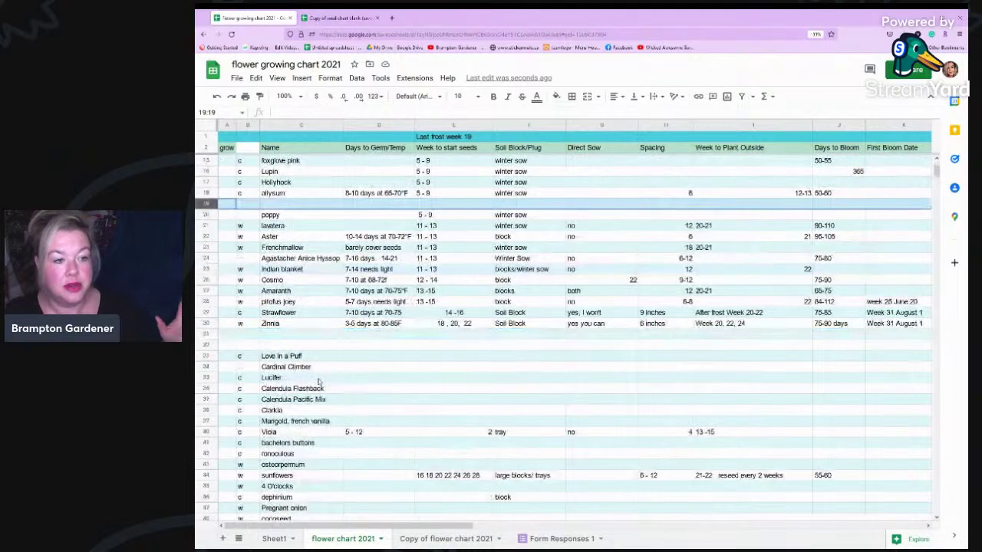
pyautogui.scroll(-3, 319, 381)
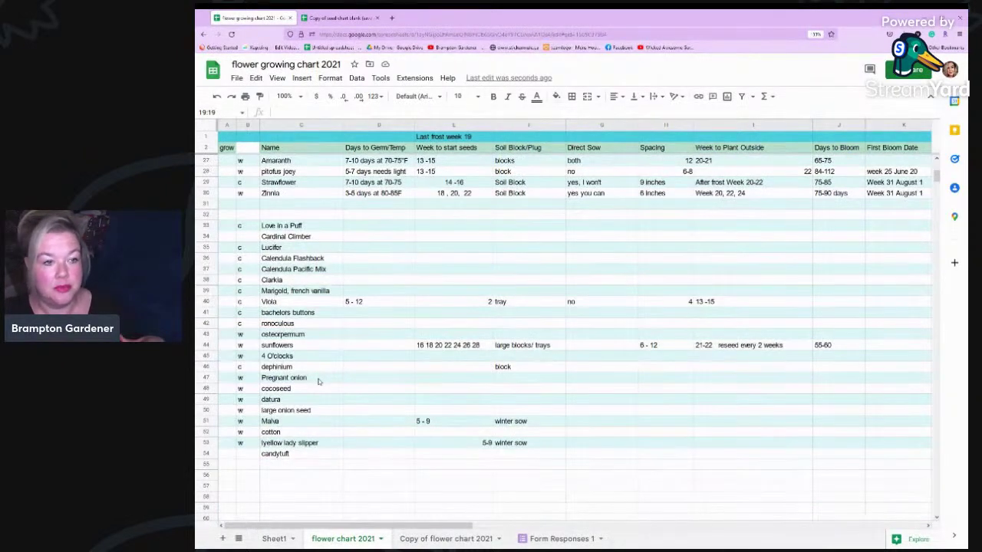
pyautogui.click(422, 348)
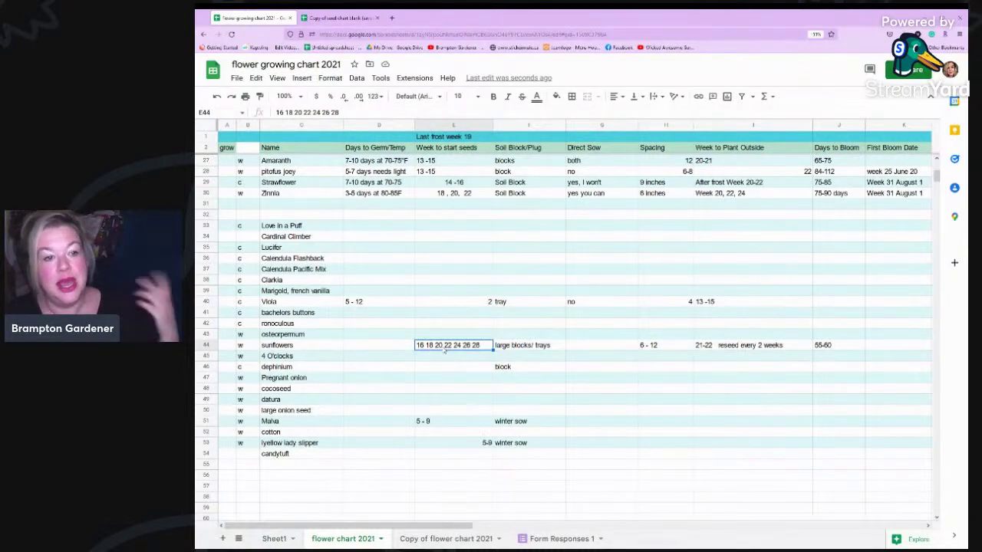
pyautogui.click(571, 348)
pyautogui.write('sp,e')
pyautogui.press('BackSpace')
pyautogui.press('BackSpace')
pyautogui.write('ome')
pyautogui.press('Return')
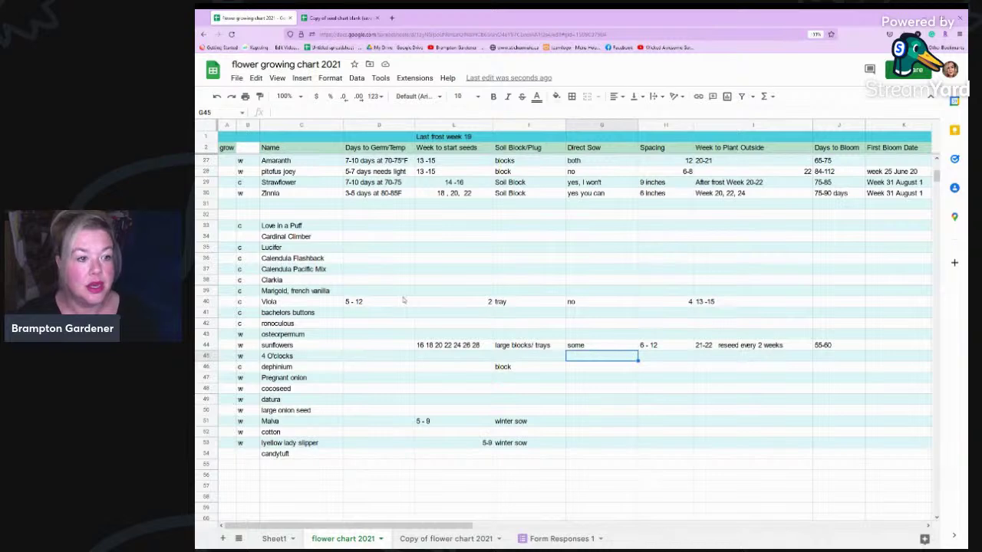
# - Look through the whole flower list, examining the sowing details and the rows that are still incomplete, such as bachelors buttons and Calendula Flashback
pyautogui.scroll(4, 389, 305)
pyautogui.scroll(-2, 362, 300)
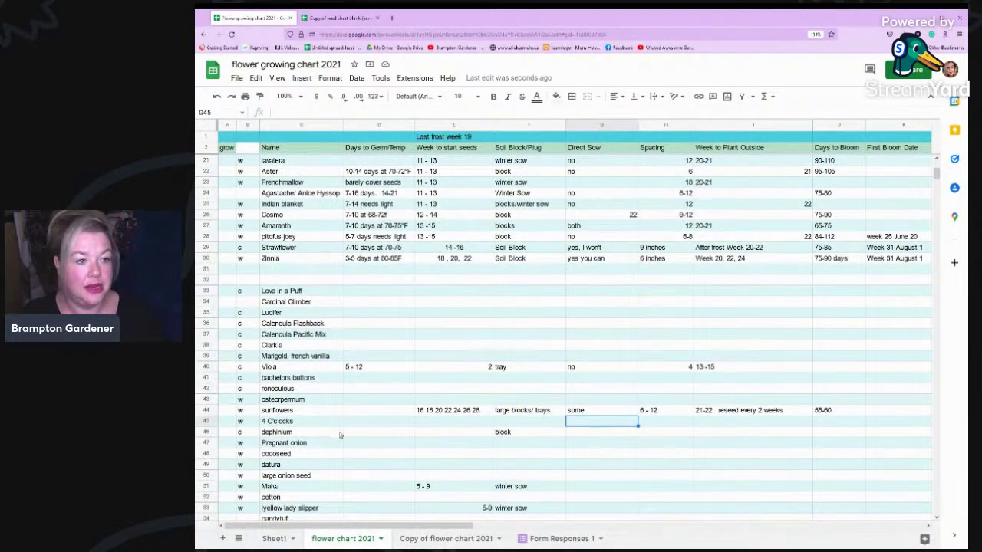
pyautogui.scroll(-2, 339, 433)
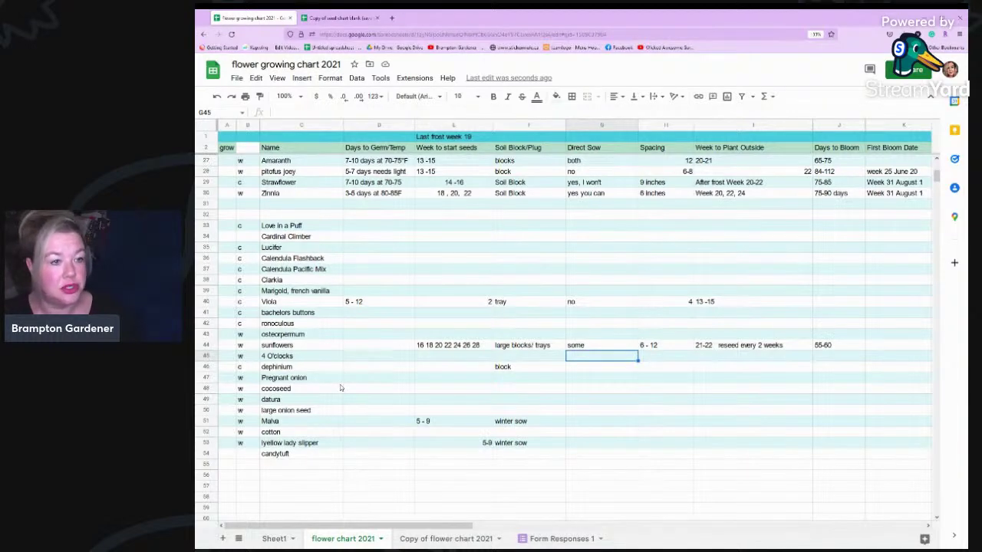
pyautogui.click(303, 315)
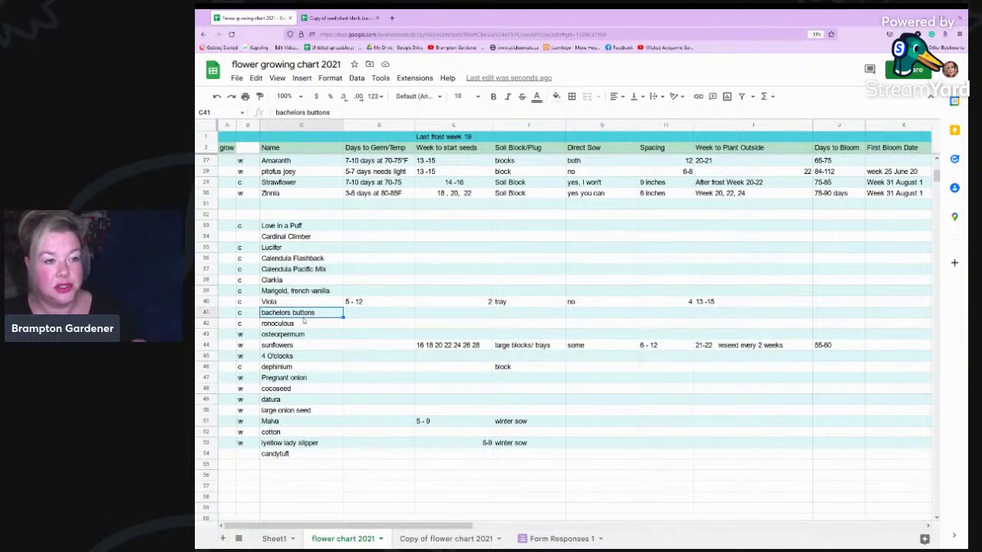
pyautogui.click(290, 261)
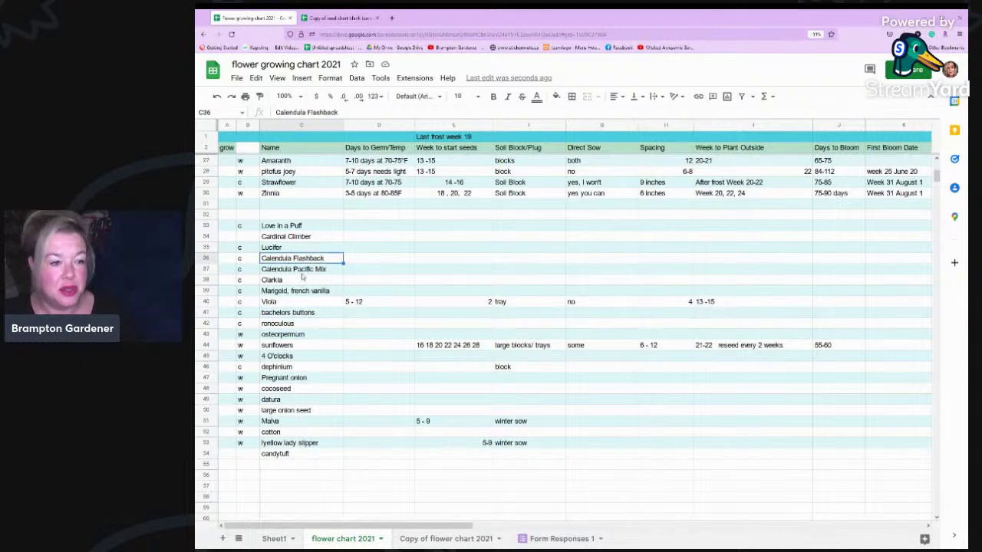
pyautogui.scroll(2, 311, 385)
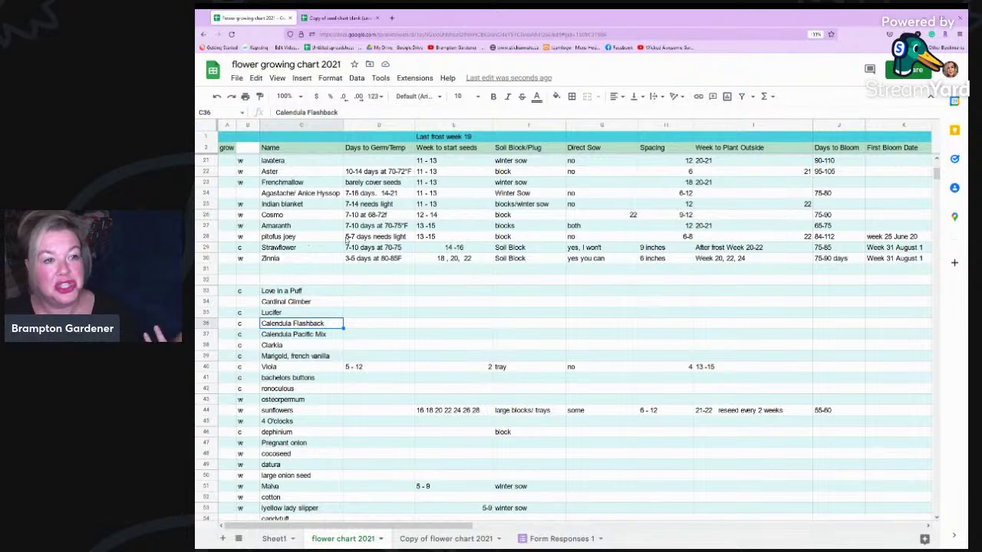
pyautogui.scroll(2, 338, 242)
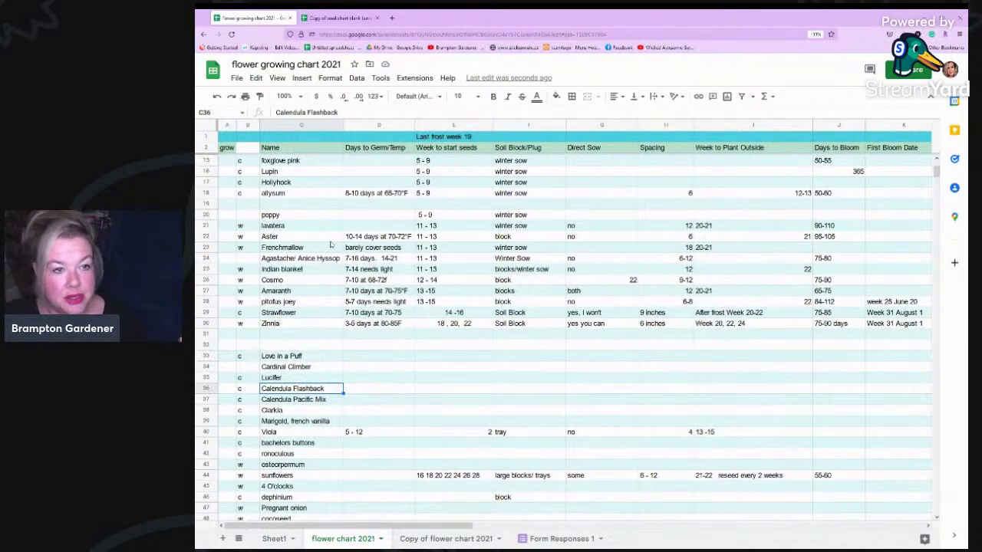
pyautogui.scroll(2, 330, 243)
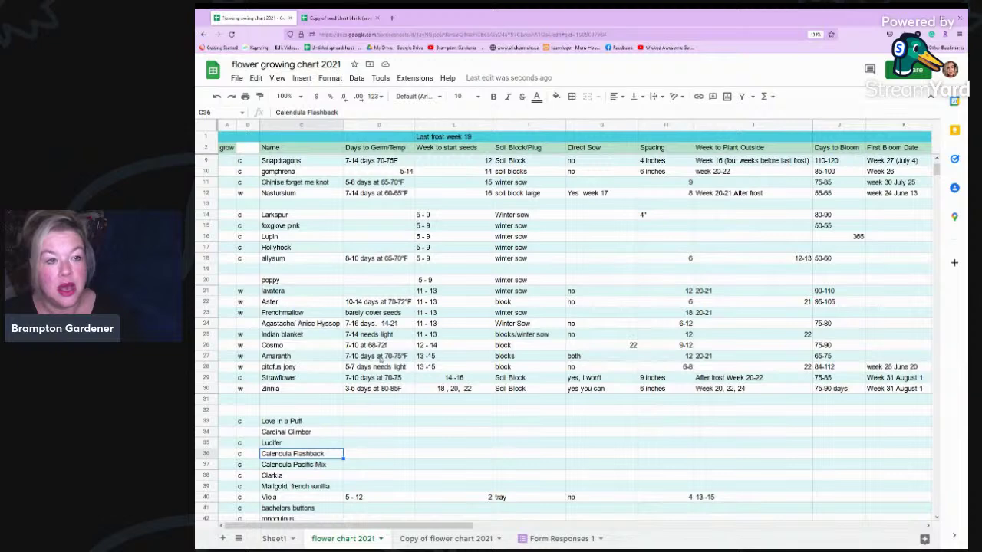
pyautogui.scroll(2, 380, 358)
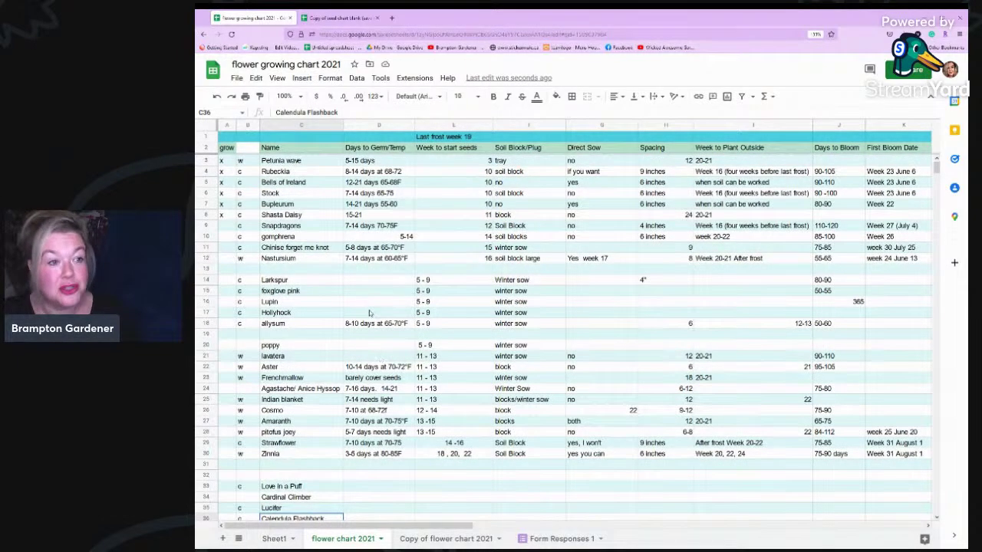
pyautogui.click(379, 292)
pyautogui.scroll(-15, 381, 285)
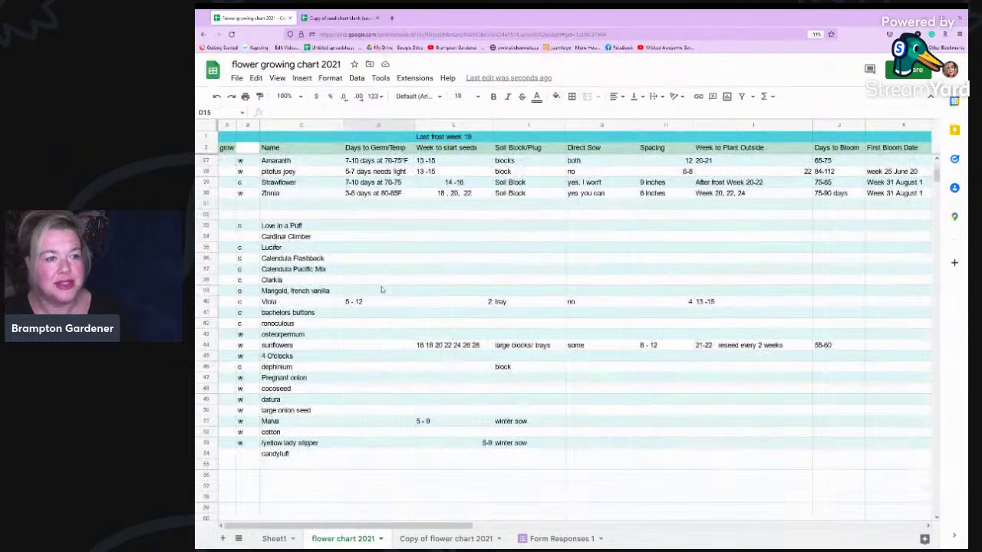
pyautogui.scroll(15, 386, 336)
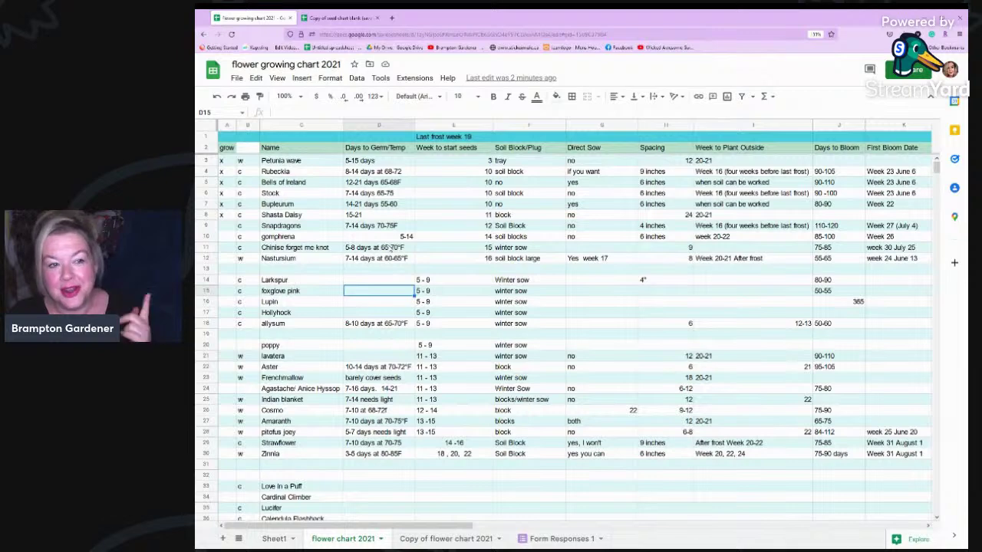
pyautogui.scroll(-5, 393, 247)
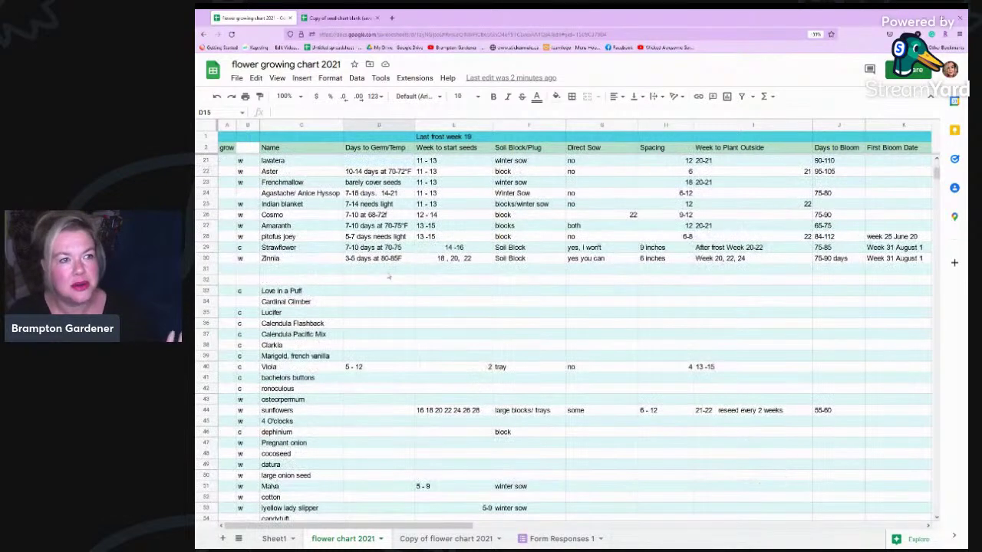
pyautogui.scroll(5, 389, 296)
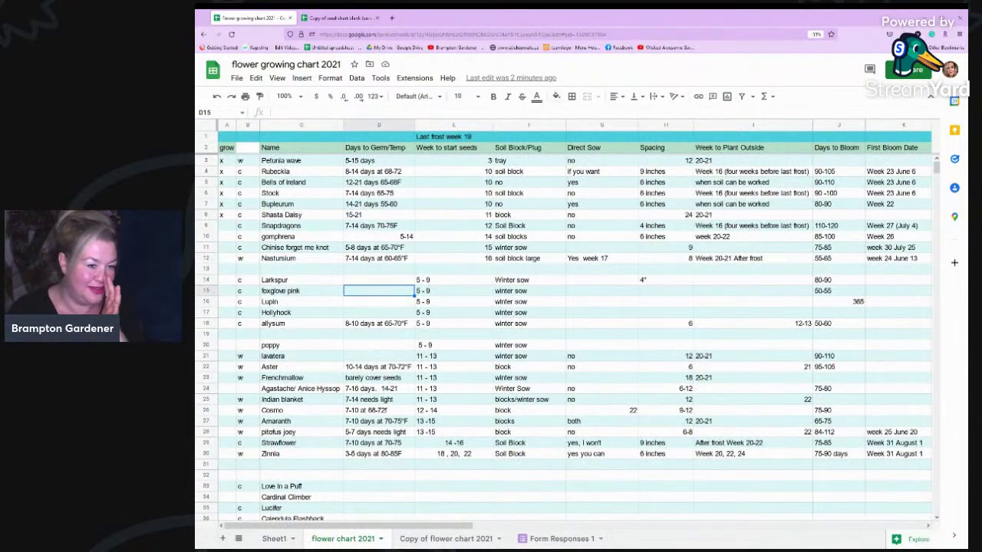
# - Check the flower list on the Copy of flower chart 2021 sheet and return to the flower chart 2021 sheet
pyautogui.click(441, 539)
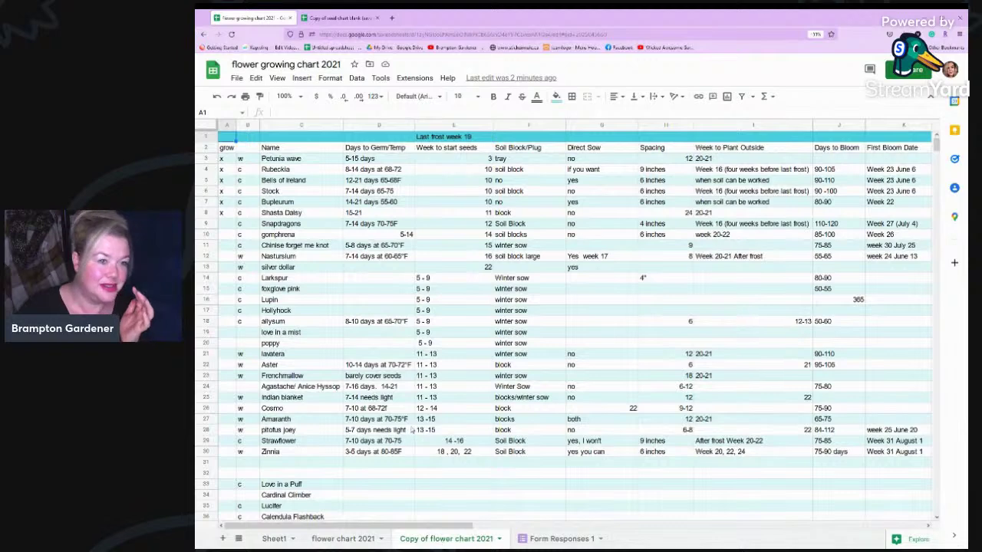
pyautogui.scroll(-10, 412, 430)
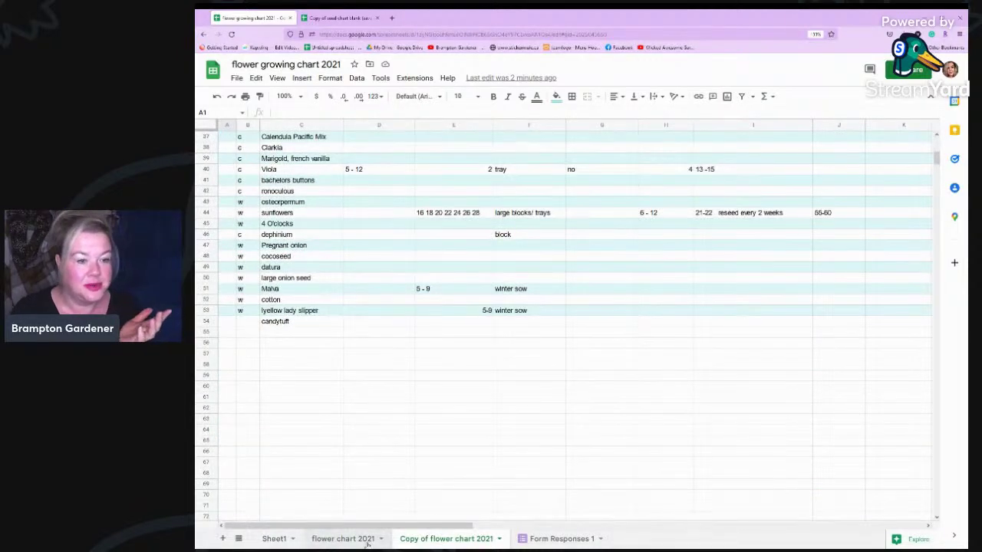
pyautogui.click(373, 541)
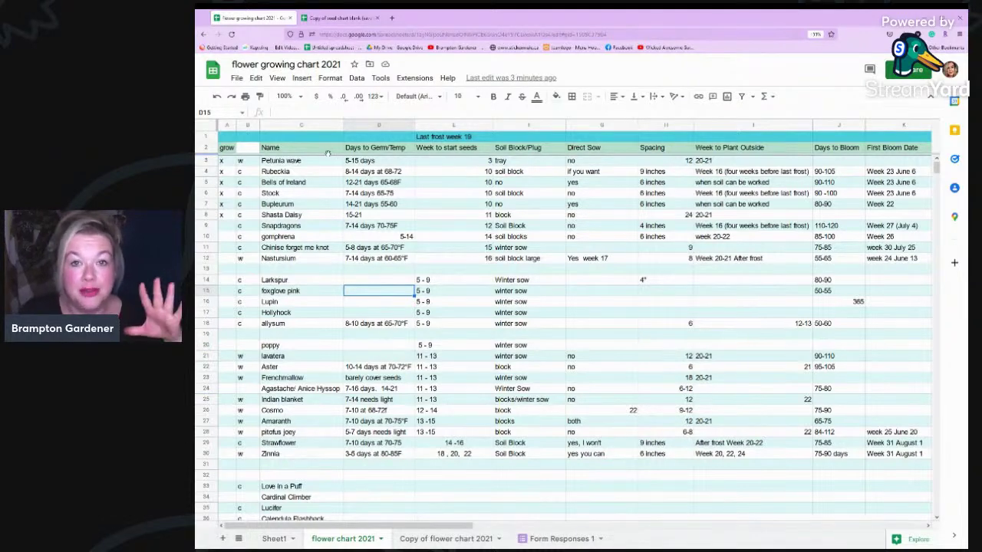
# - Sort the flower chart 2021 sheet by the Name column from A to Z
pyautogui.click(313, 128)
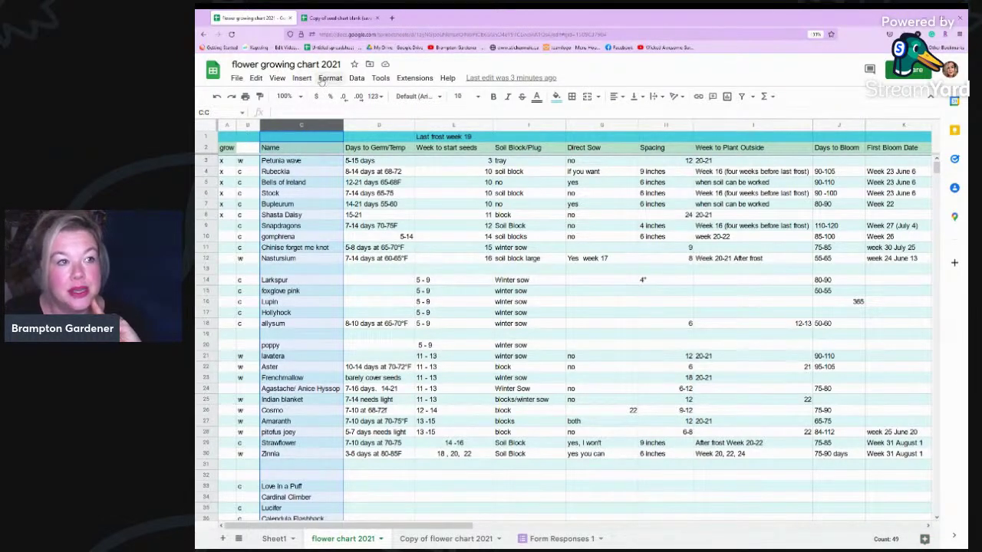
pyautogui.click(379, 79)
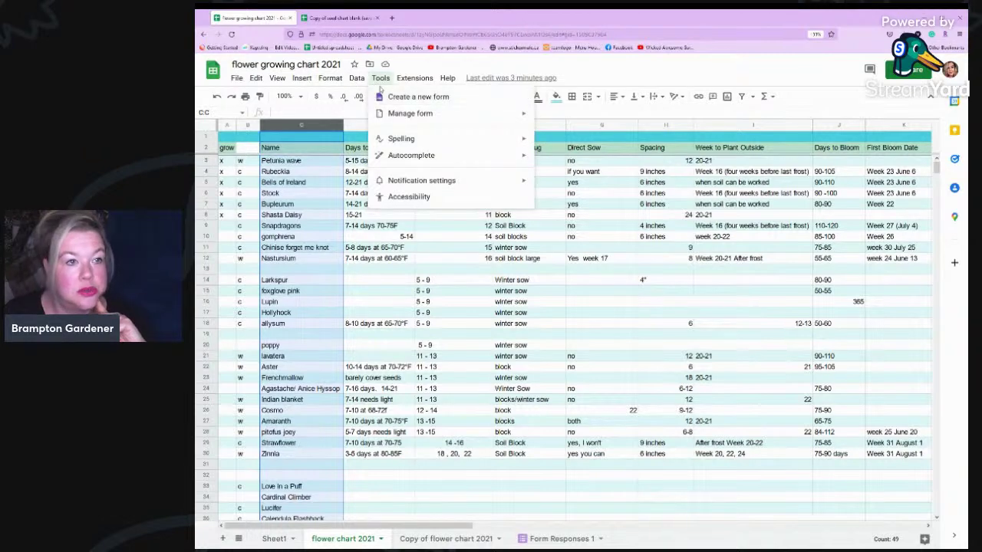
pyautogui.moveTo(352, 81)
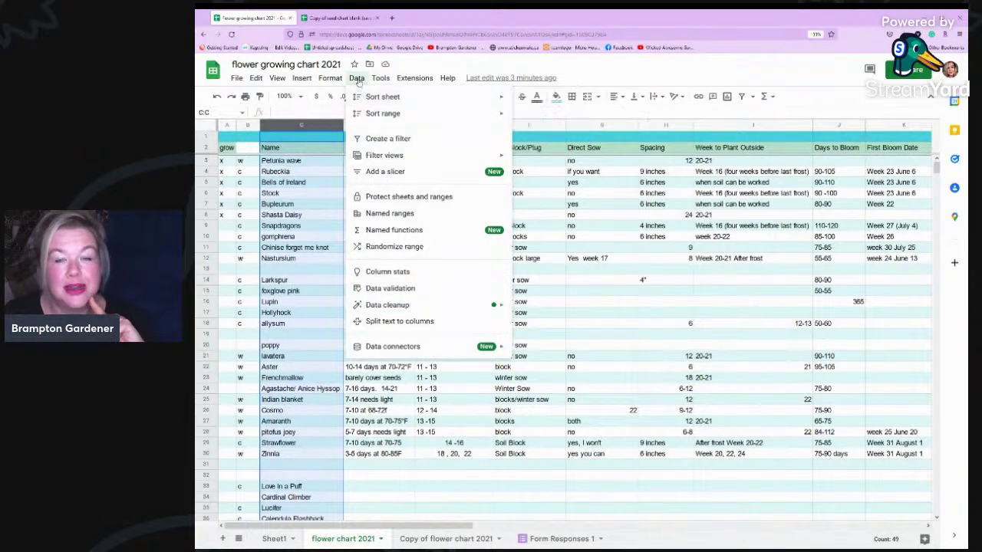
pyautogui.moveTo(360, 98)
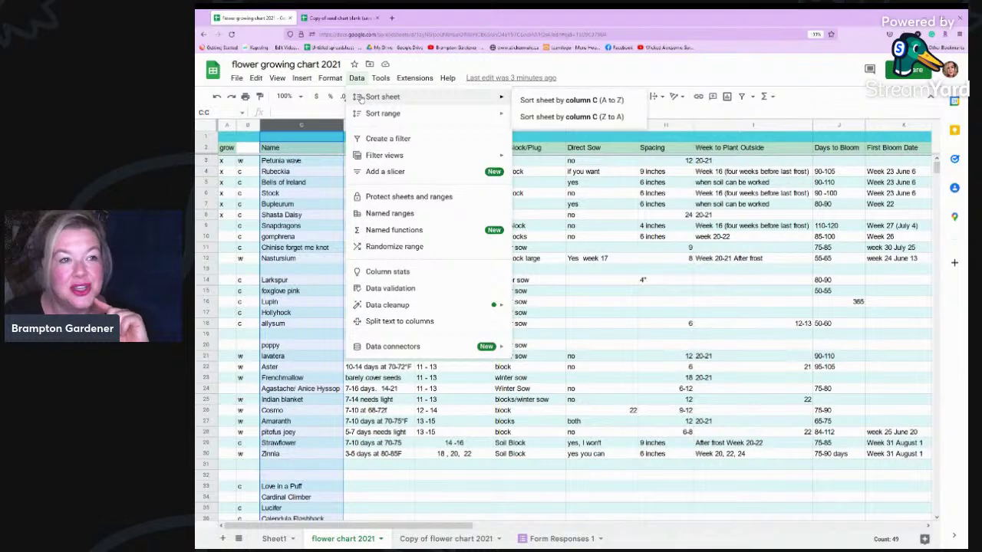
pyautogui.click(558, 103)
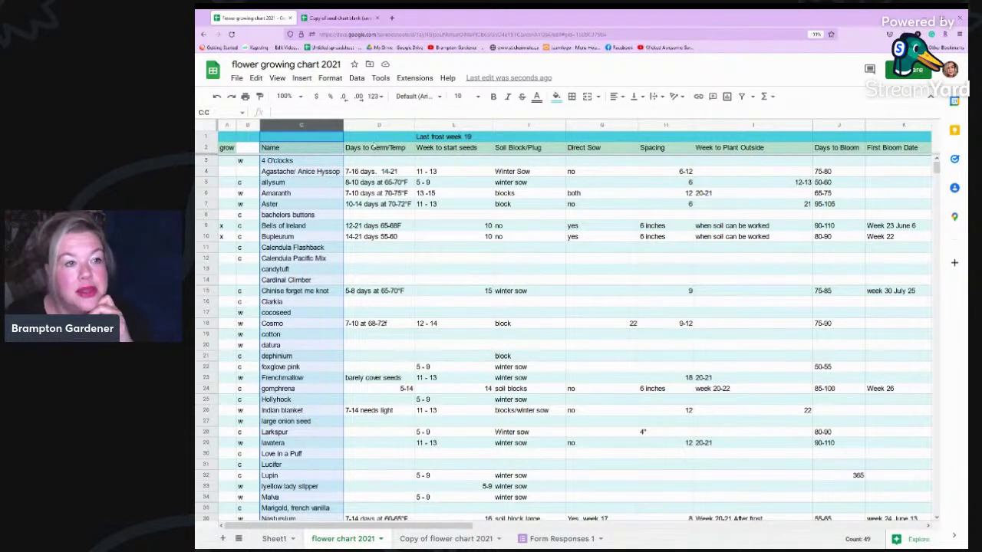
# - Sort the flower chart 2021 sheet by the Week to start seeds column from A to Z
pyautogui.click(454, 125)
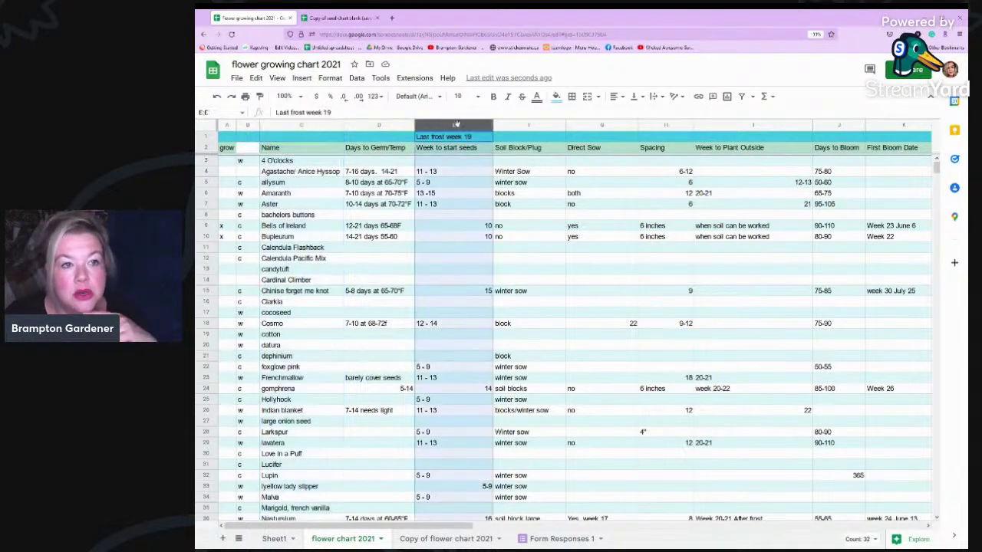
pyautogui.click(356, 77)
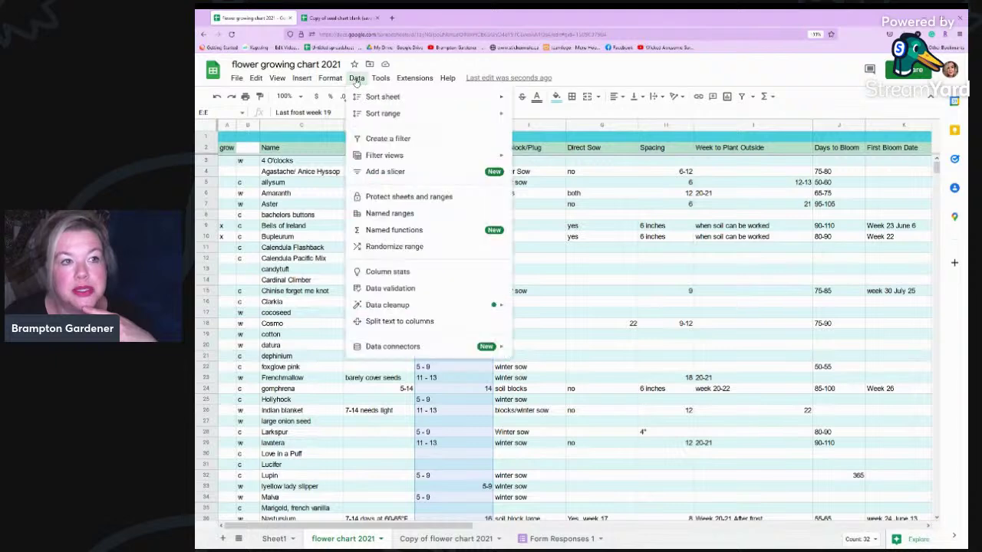
pyautogui.moveTo(430, 96)
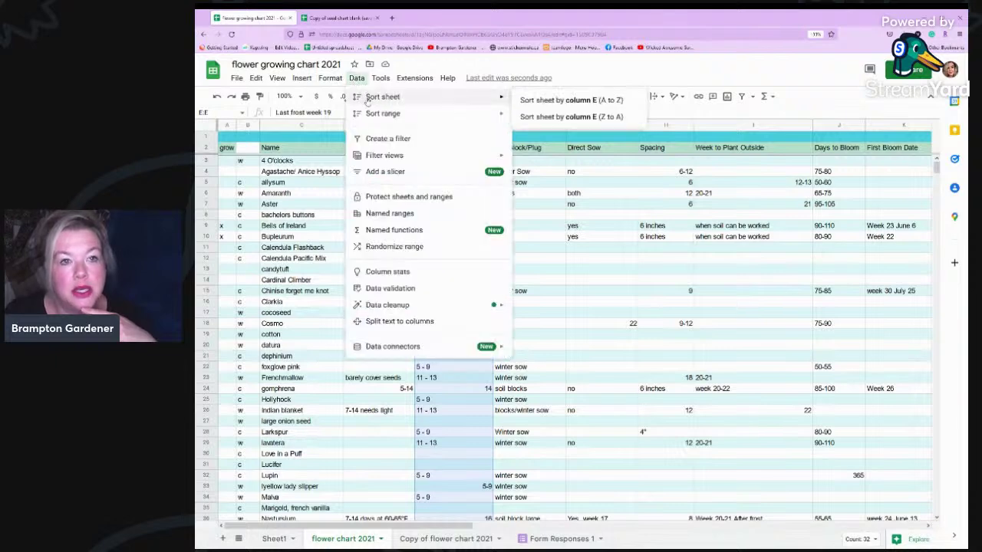
pyautogui.click(538, 101)
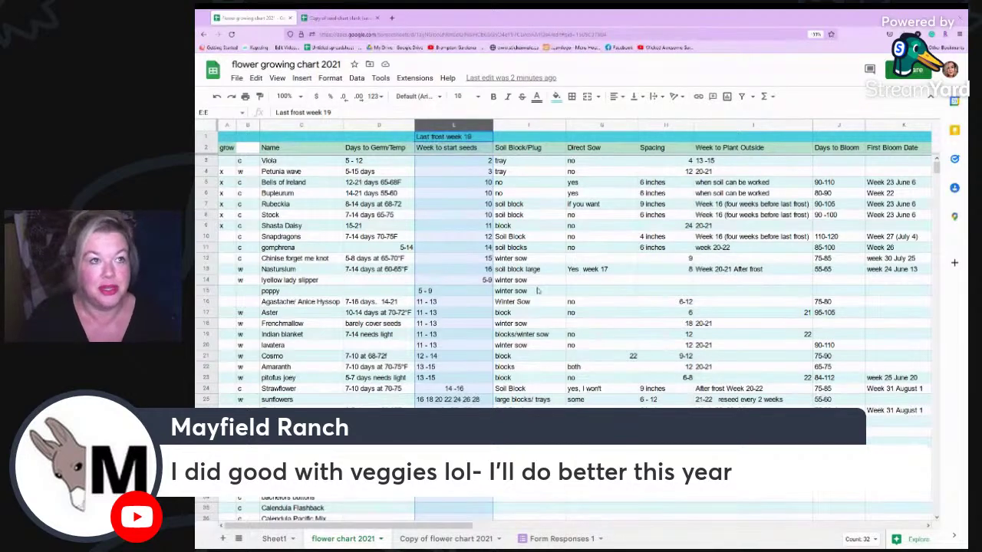
# - Search Google for "johnny's" in a new browser tab and open the Johnny's Selected Seeds website
pyautogui.click(391, 16)
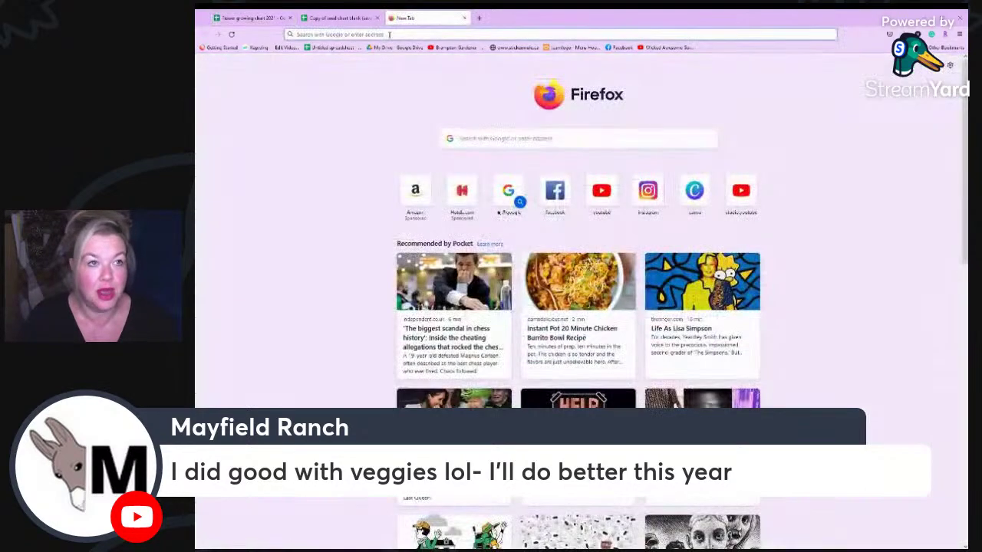
pyautogui.click(389, 35)
pyautogui.write('joh')
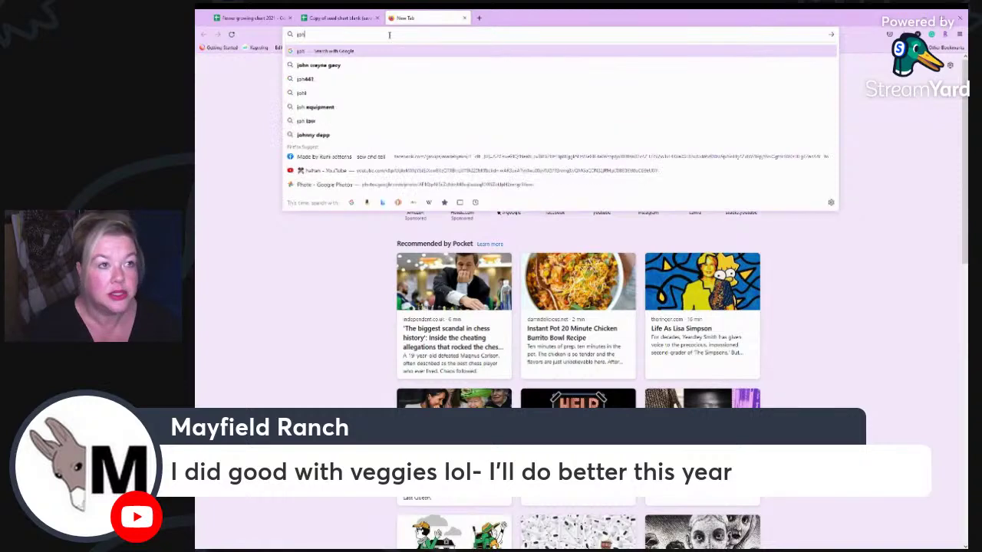
pyautogui.write('n')
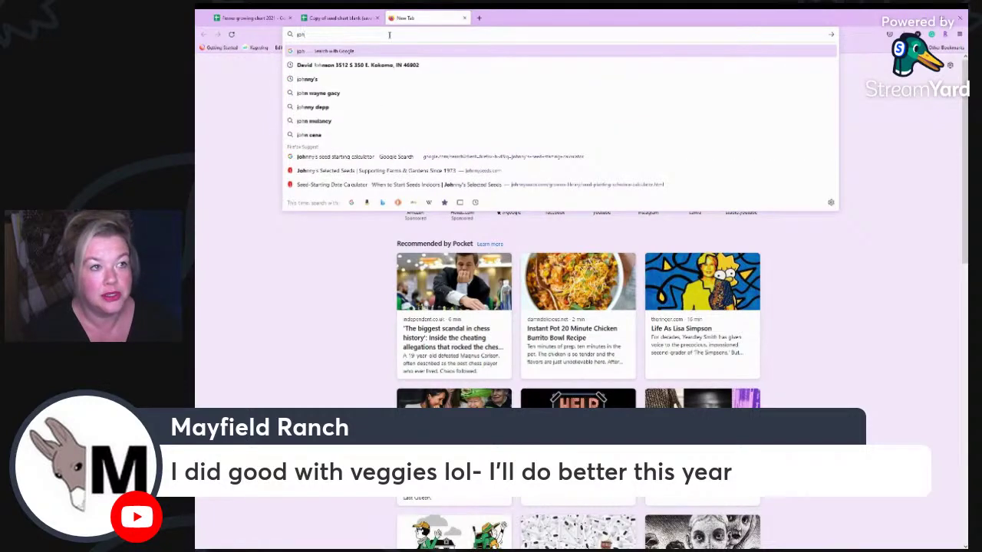
pyautogui.click(488, 85)
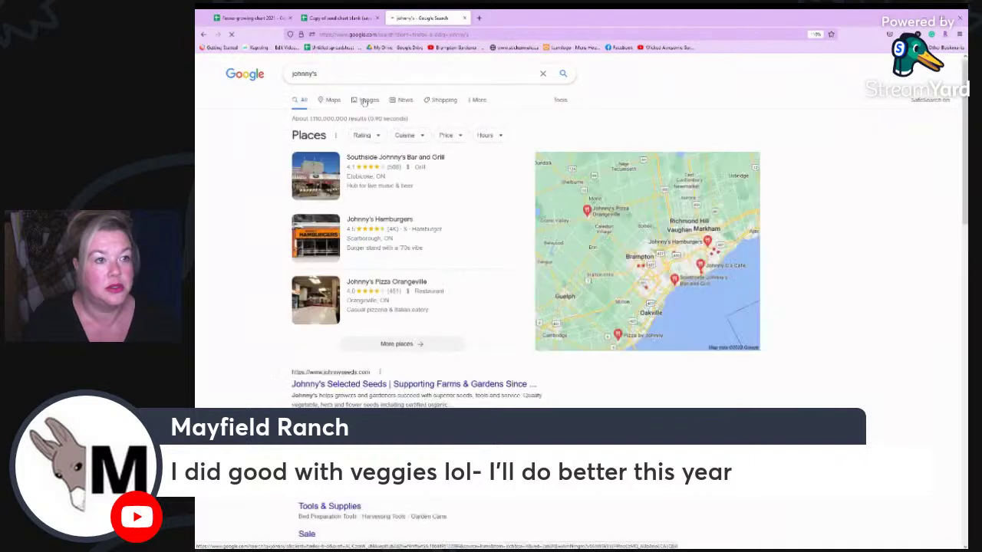
pyautogui.click(380, 384)
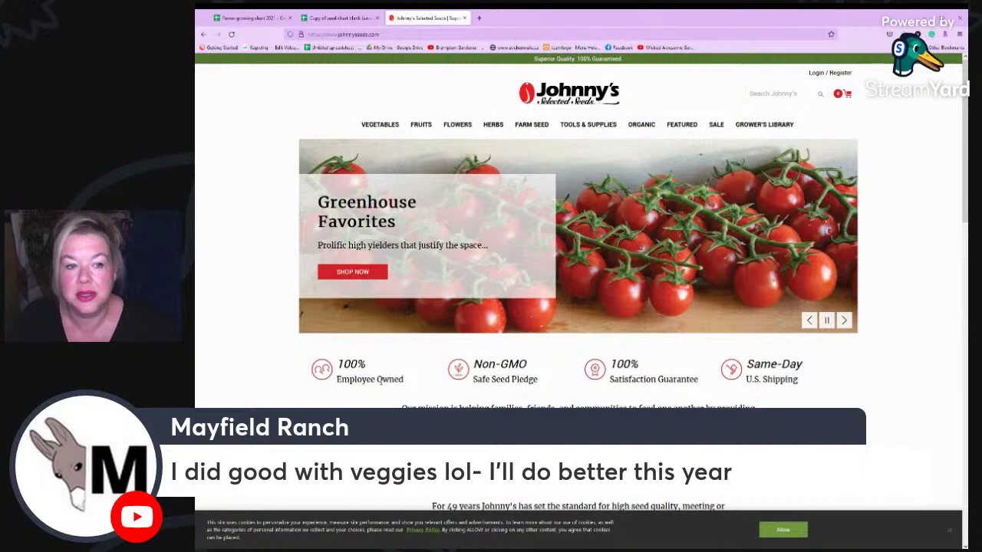
# - Open the Planning Tools & Calculators page in the Grower's Library of the Johnny's Selected Seeds site
pyautogui.moveTo(764, 129)
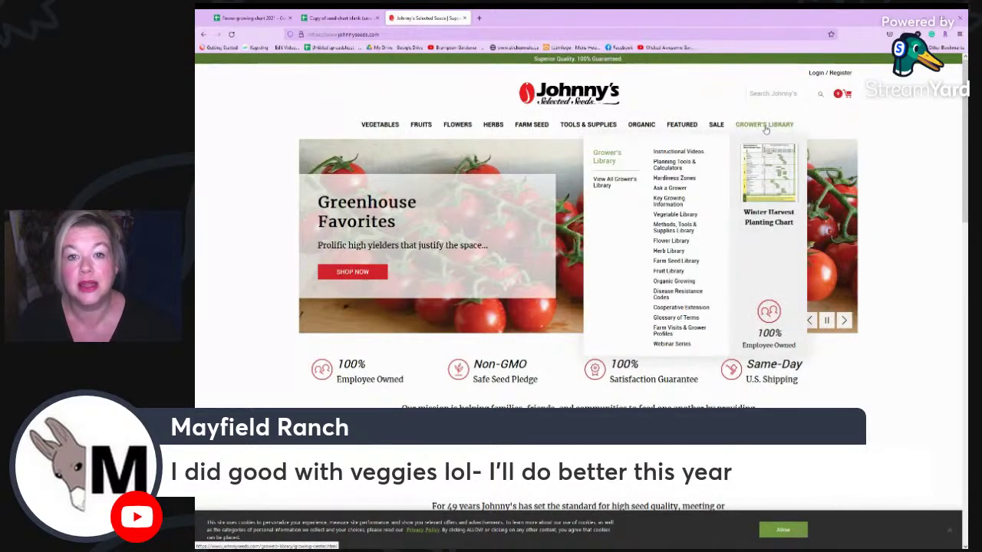
pyautogui.click(764, 124)
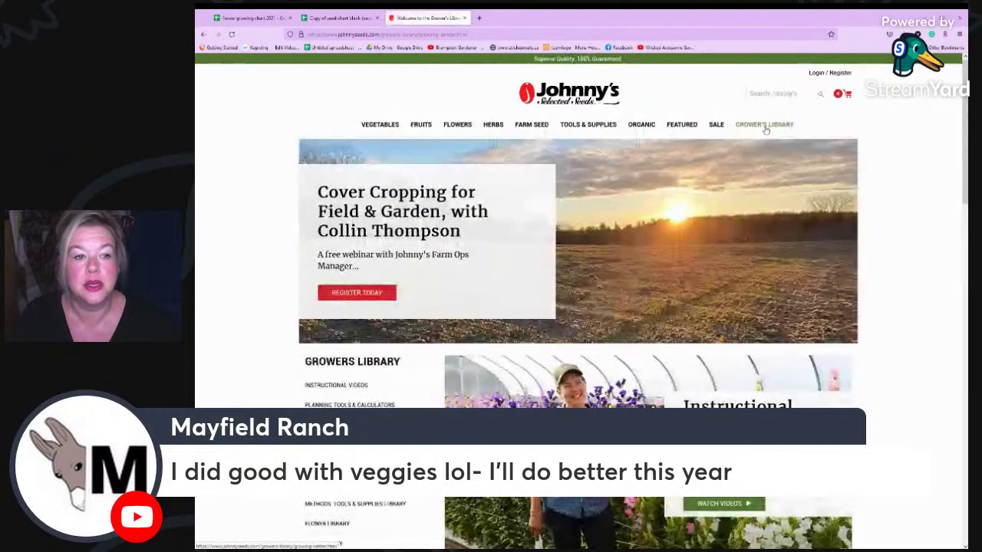
pyautogui.scroll(-1, 427, 351)
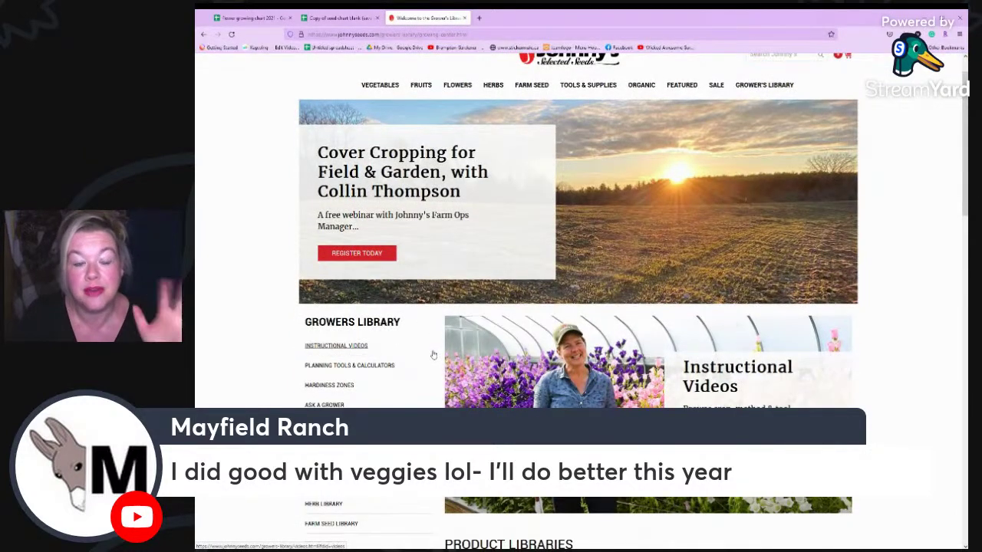
pyautogui.scroll(-1, 433, 355)
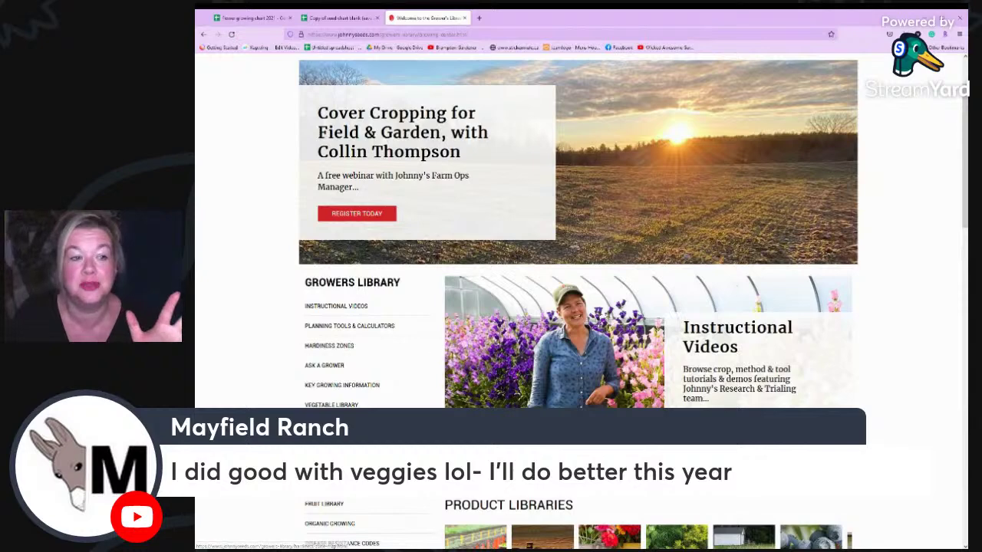
pyautogui.scroll(-1, 424, 350)
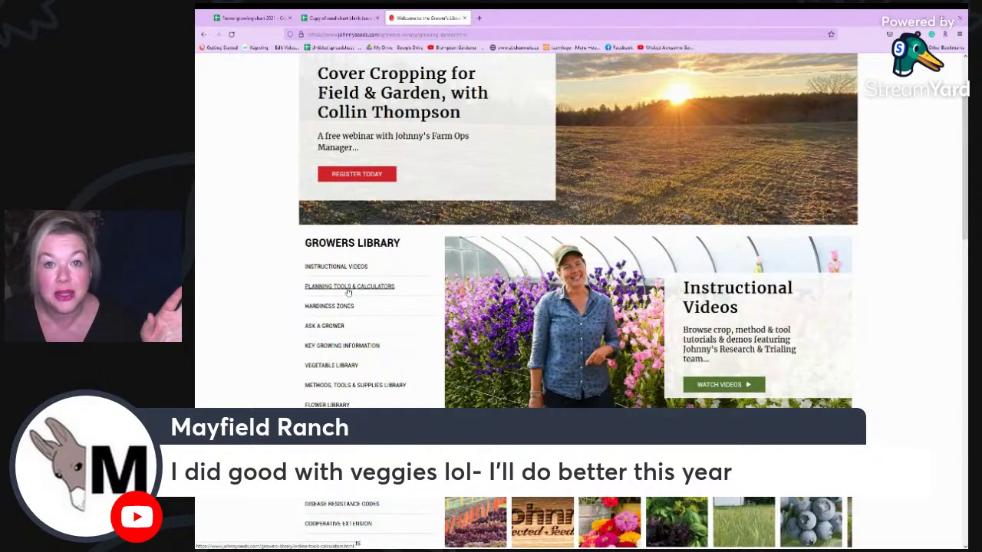
pyautogui.click(348, 287)
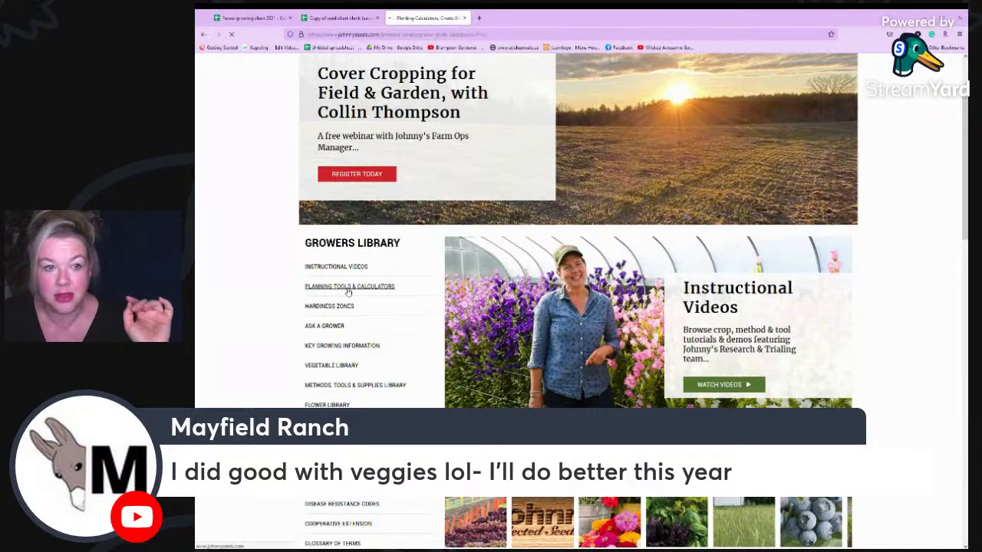
# - Find the Seed-Starting Date Calculator for Seedlings among the Plant tools and open it in a separate browser tab
pyautogui.scroll(-2, 443, 329)
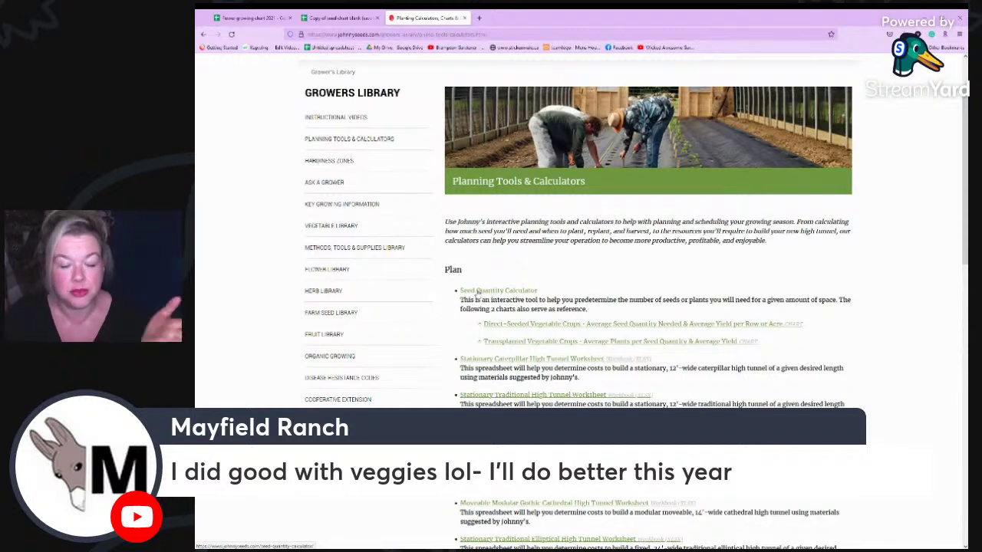
pyautogui.scroll(-1, 449, 345)
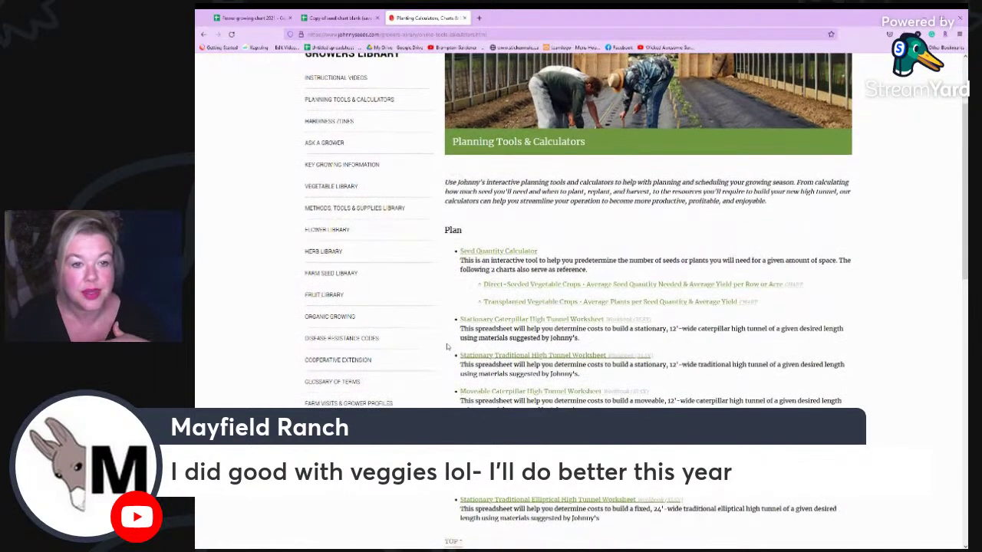
pyautogui.scroll(-1, 447, 346)
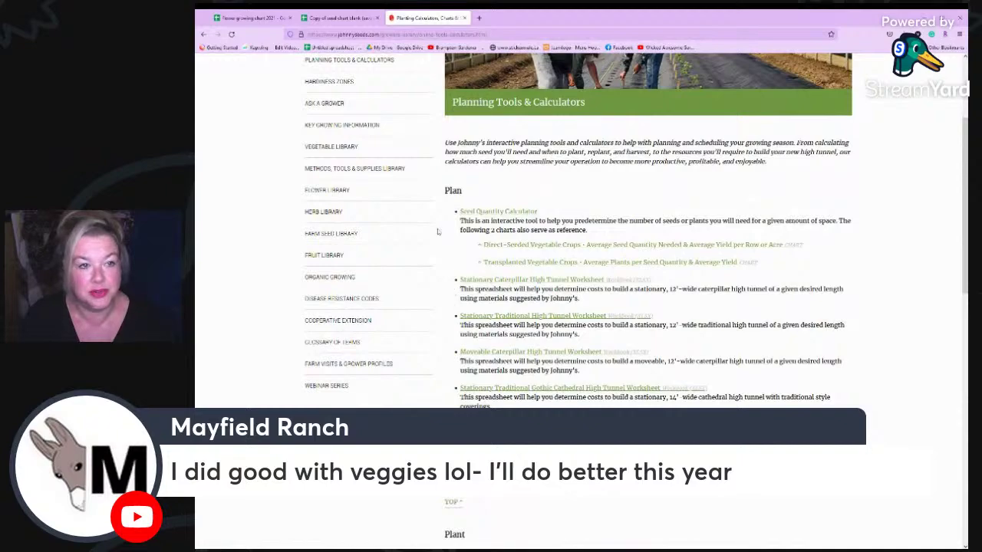
pyautogui.scroll(-1, 439, 370)
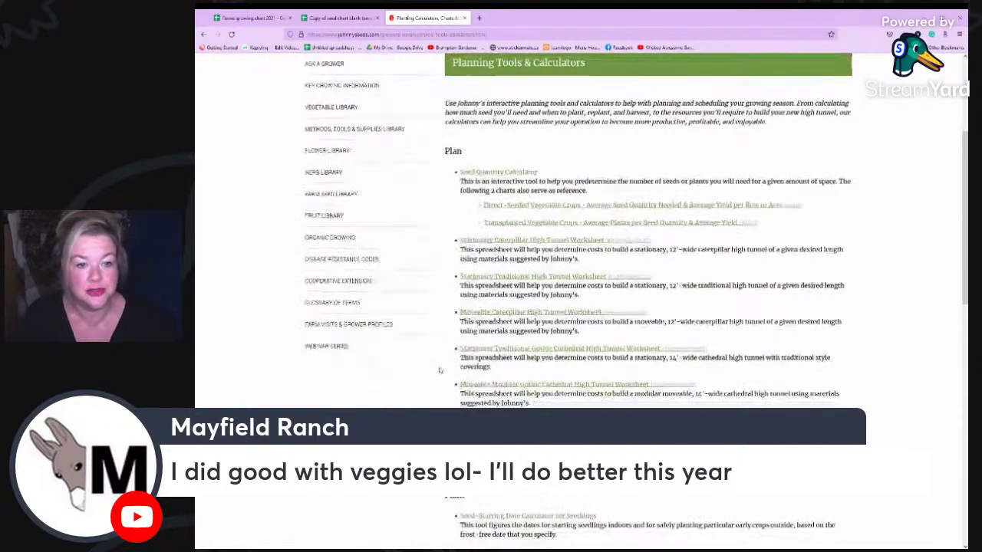
pyautogui.scroll(-3, 439, 372)
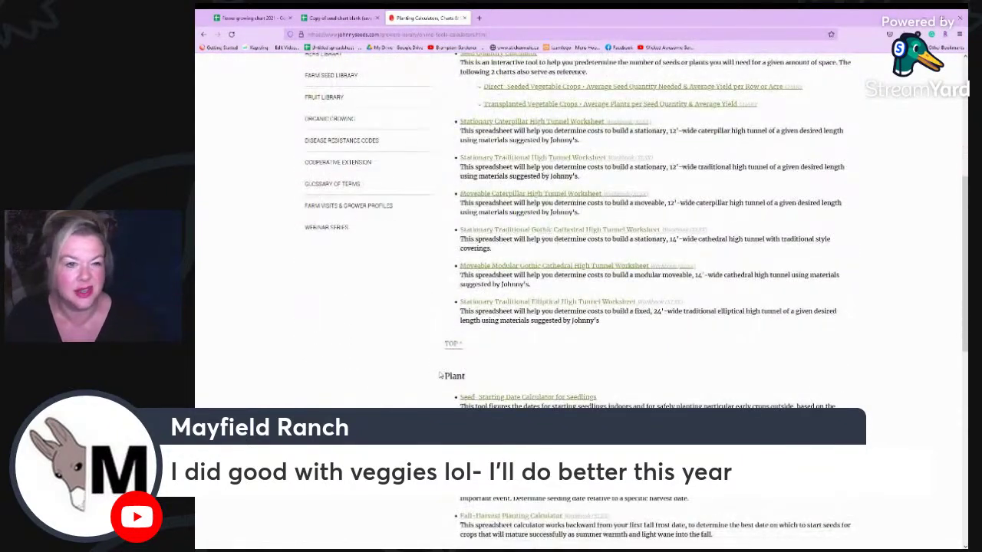
pyautogui.scroll(-3, 435, 374)
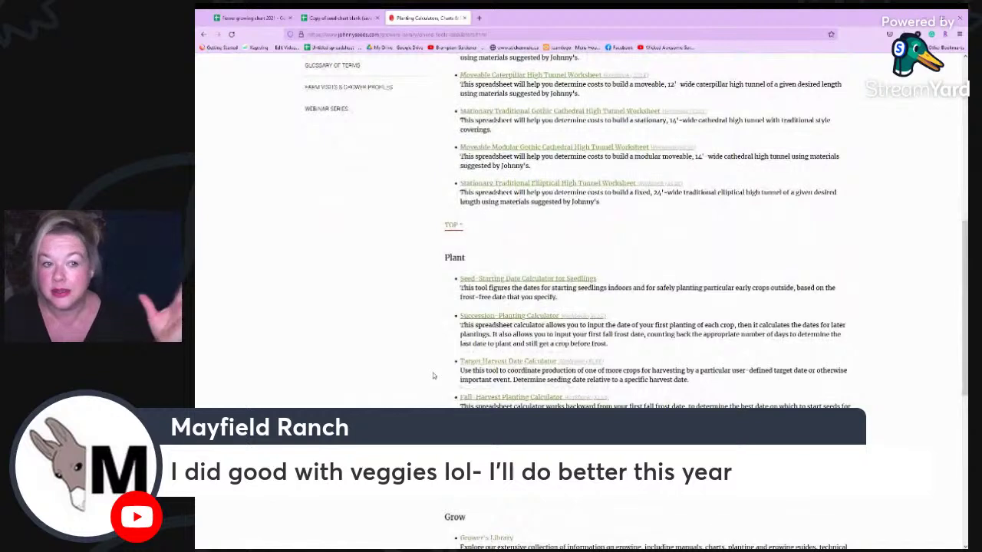
pyautogui.middleClick(474, 281)
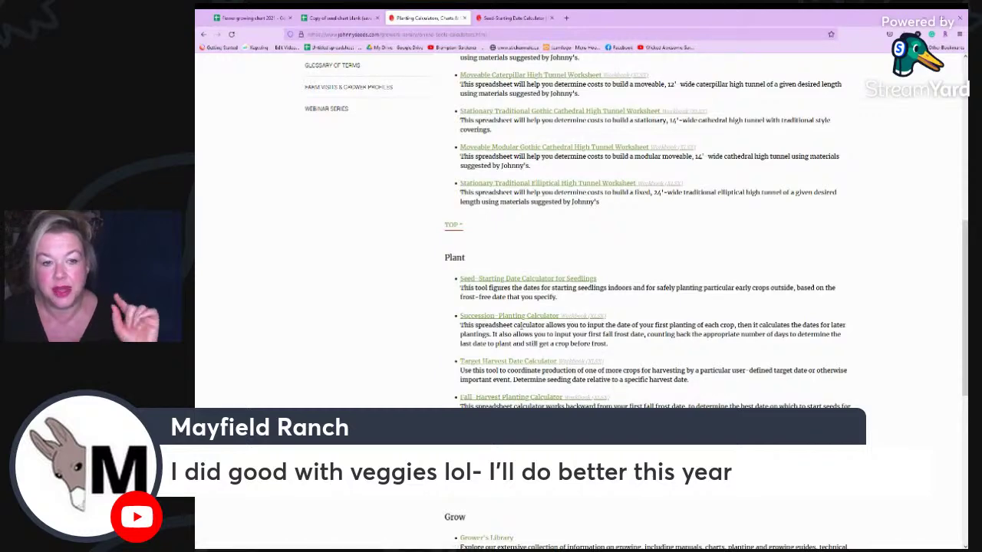
# - Try to open the Overwinter Flower Trials - Seeding Date Calculator in its own browser tab and load its address again
pyautogui.scroll(-1, 433, 360)
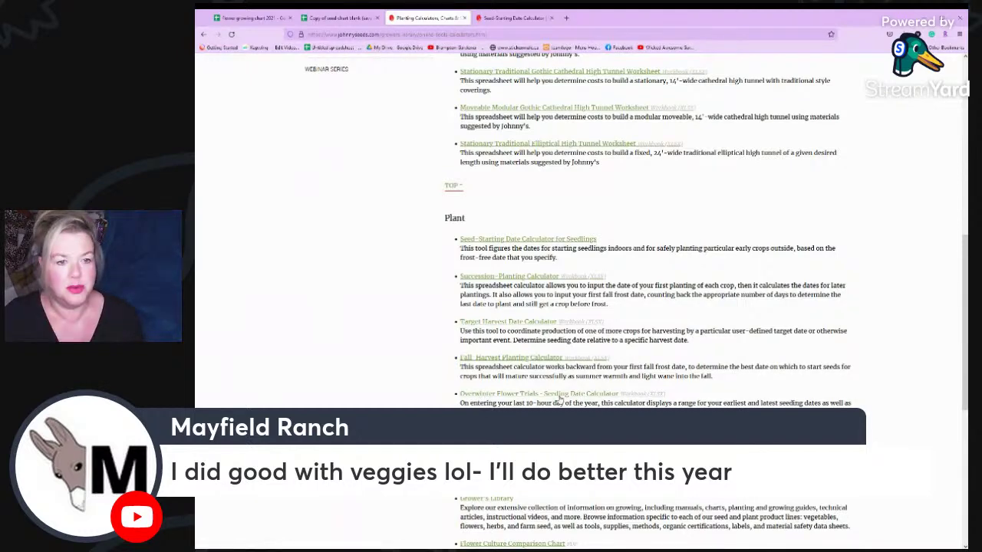
pyautogui.scroll(-1, 585, 348)
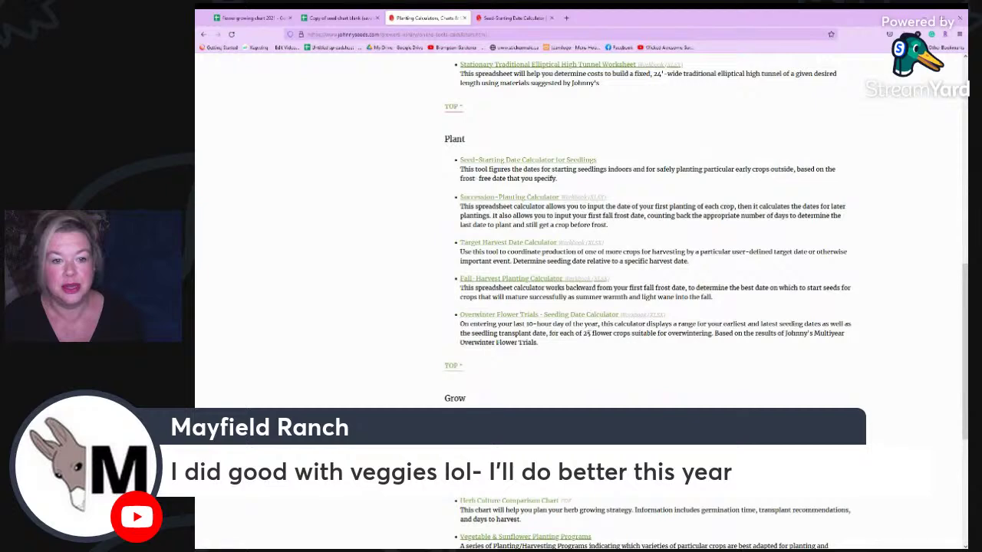
pyautogui.scroll(-1, 589, 344)
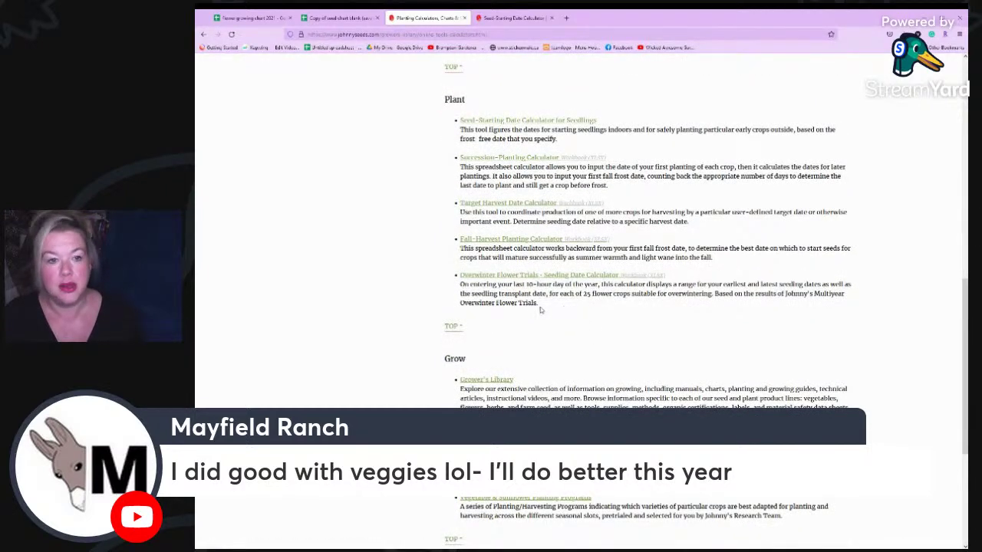
pyautogui.keyDown('ctrl'); pyautogui.click(602, 292); pyautogui.keyUp('ctrl')
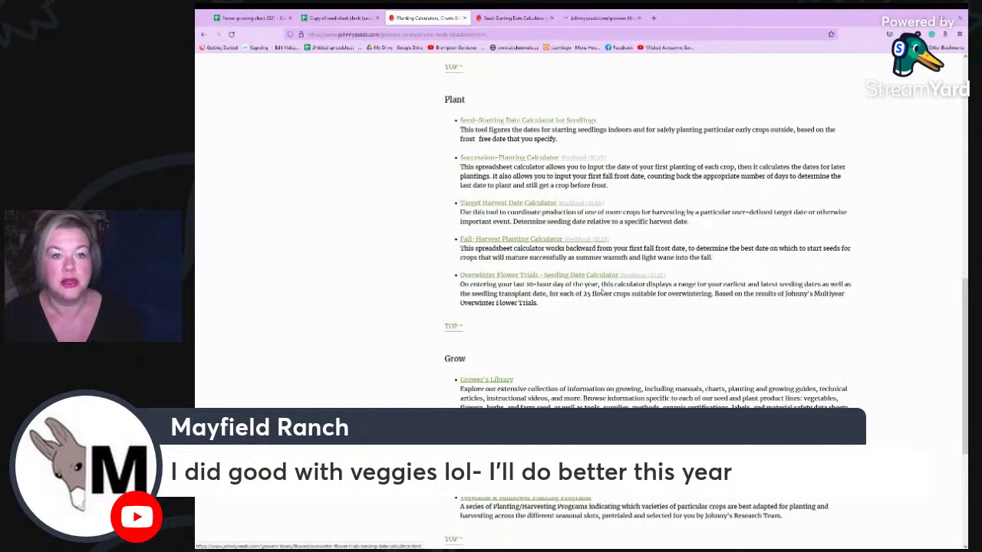
pyautogui.click(621, 22)
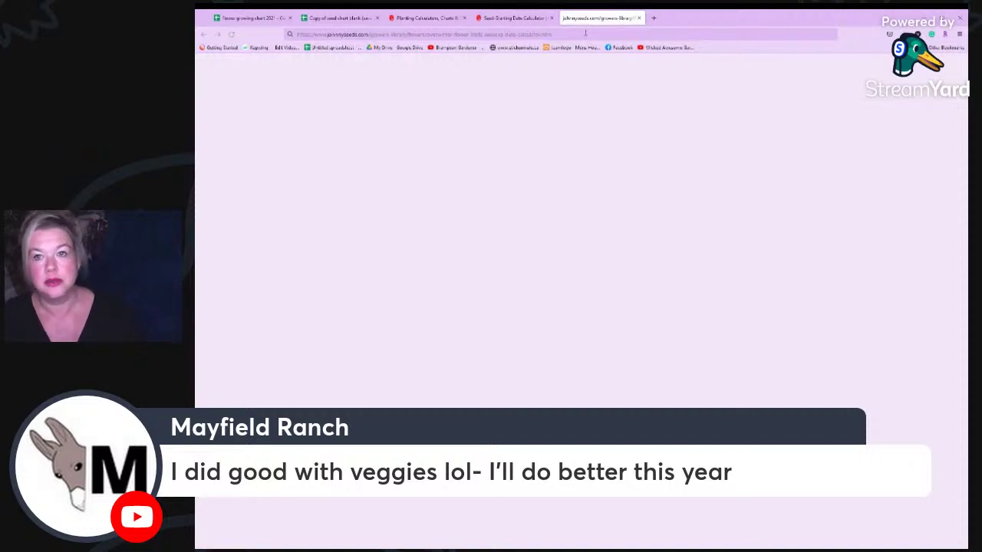
pyautogui.click(585, 33)
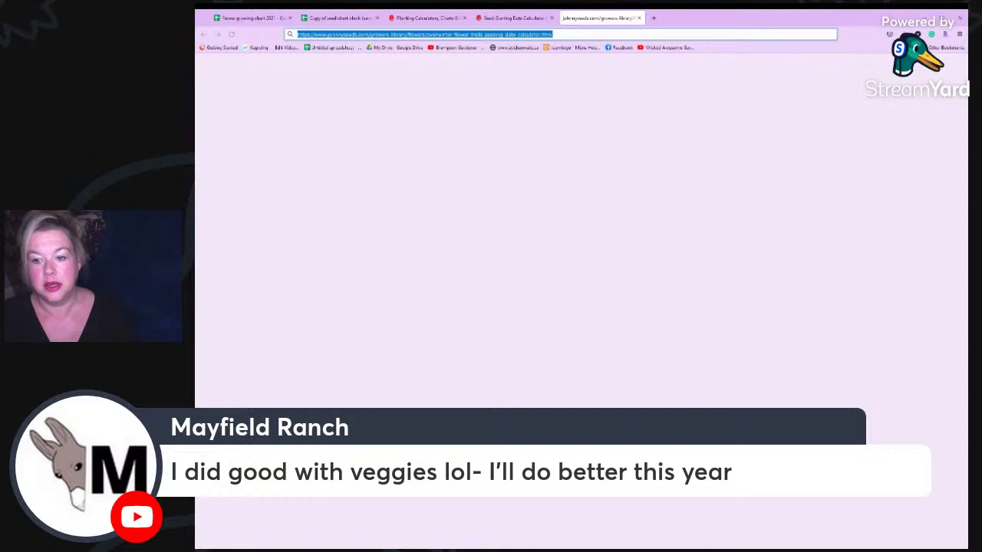
pyautogui.press('Return')
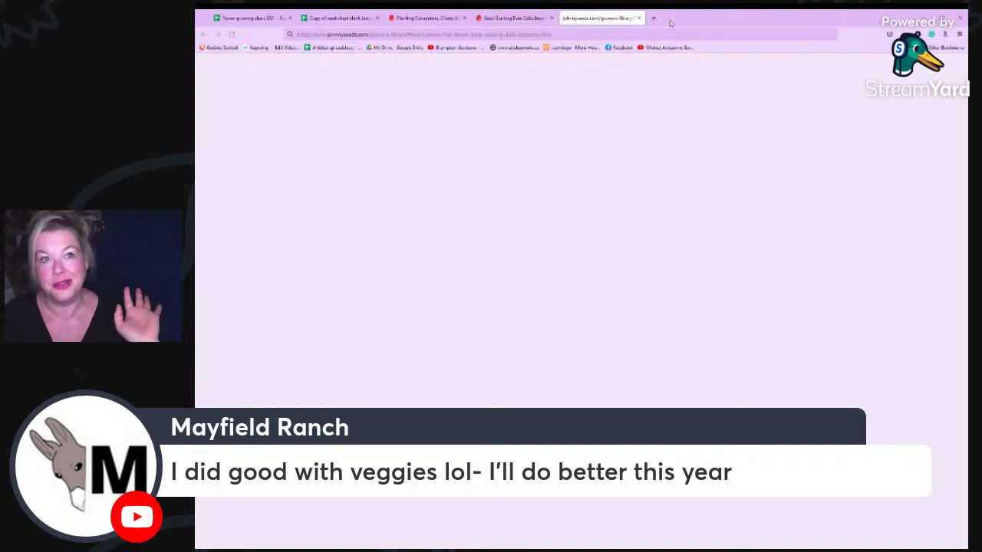
# - Switch to the Seed-Starting Date Calculator page
pyautogui.click(521, 21)
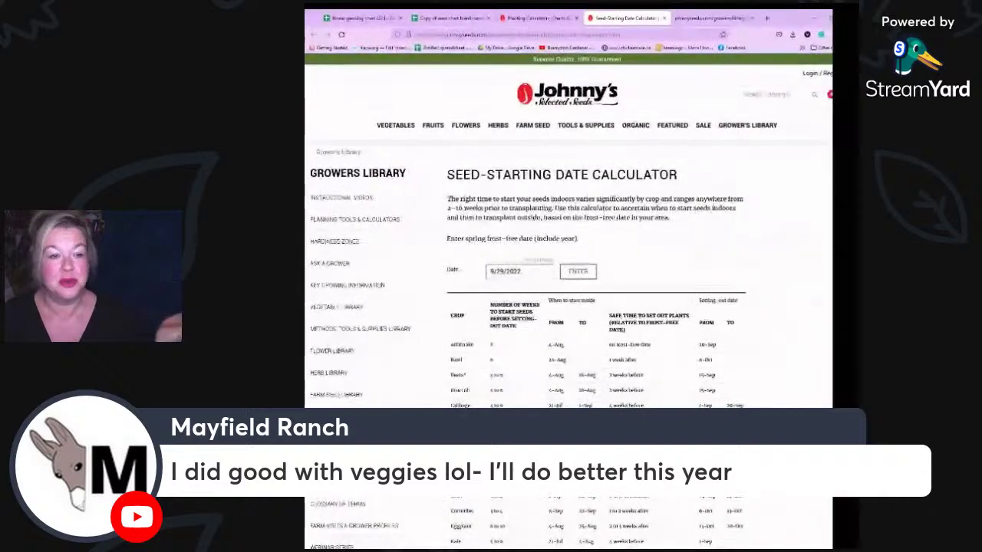
# - Set the spring frost-free date to 05/09/2023 in the Seed-Starting Date Calculator and calculate the crop dates
pyautogui.scroll(-1, 679, 331)
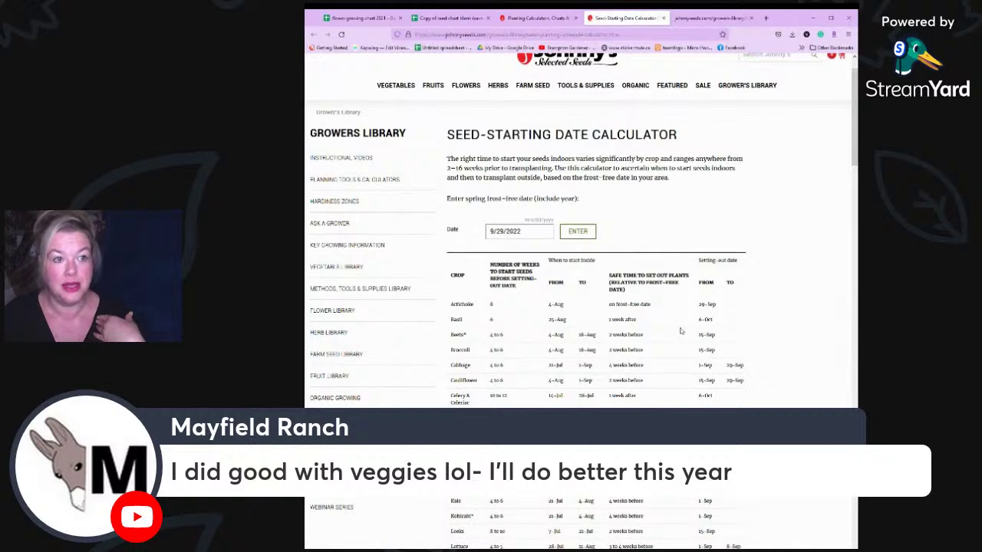
pyautogui.scroll(-1, 647, 312)
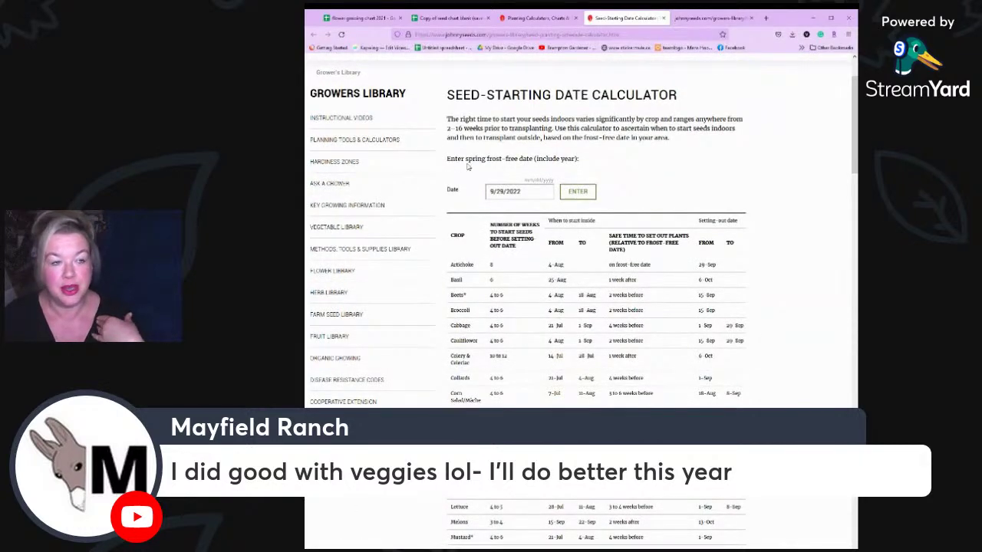
pyautogui.moveTo(526, 196); pyautogui.dragTo(469, 195)
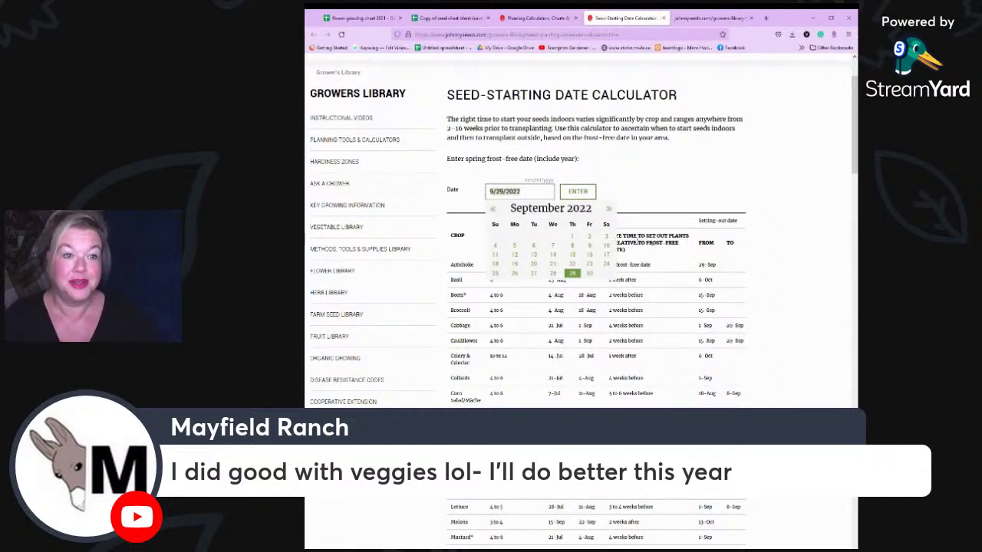
pyautogui.click(609, 209)
pyautogui.click(609, 208)
pyautogui.click(609, 209)
pyautogui.click(609, 208)
pyautogui.click(609, 208)
pyautogui.click(609, 209)
pyautogui.click(609, 209)
pyautogui.click(609, 208)
pyautogui.click(609, 208)
pyautogui.click(492, 209)
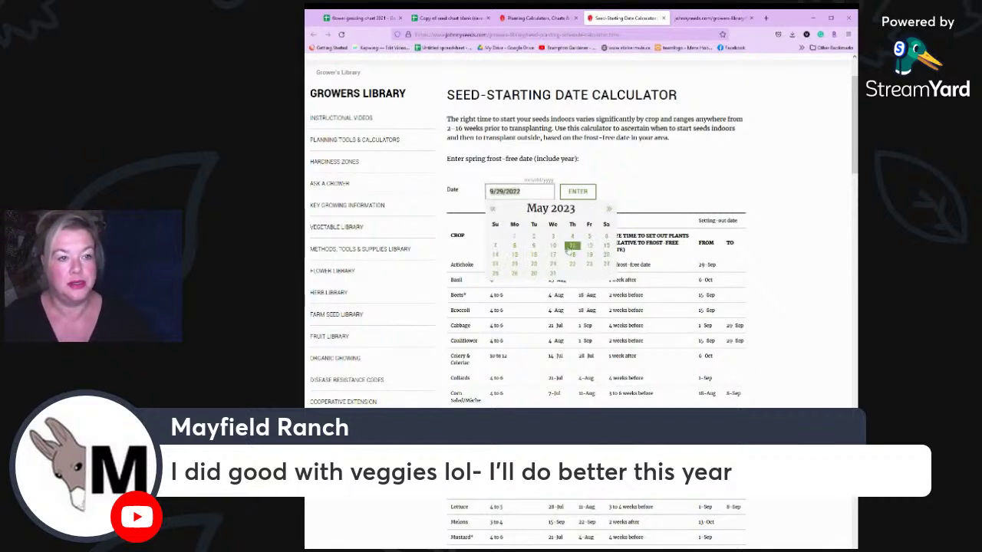
pyautogui.click(534, 245)
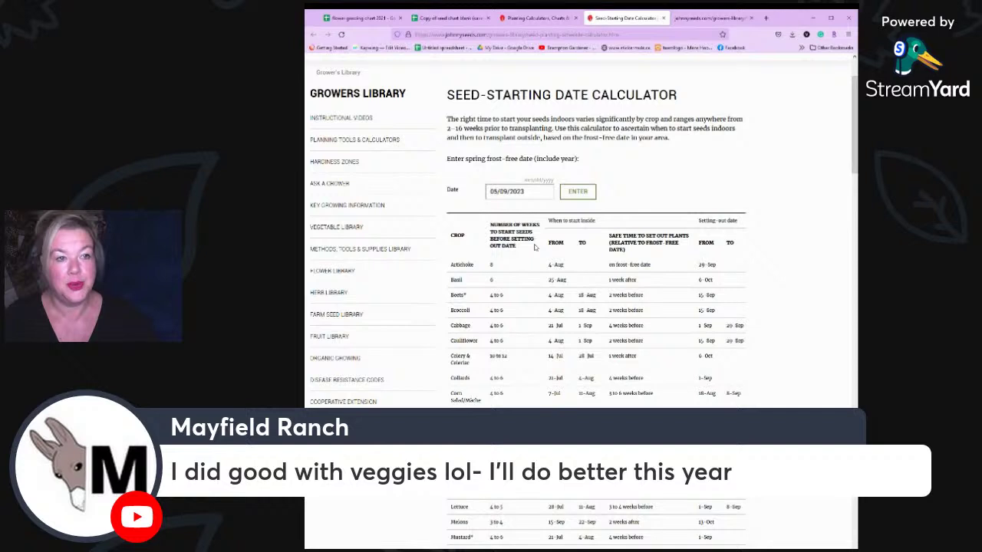
pyautogui.click(577, 193)
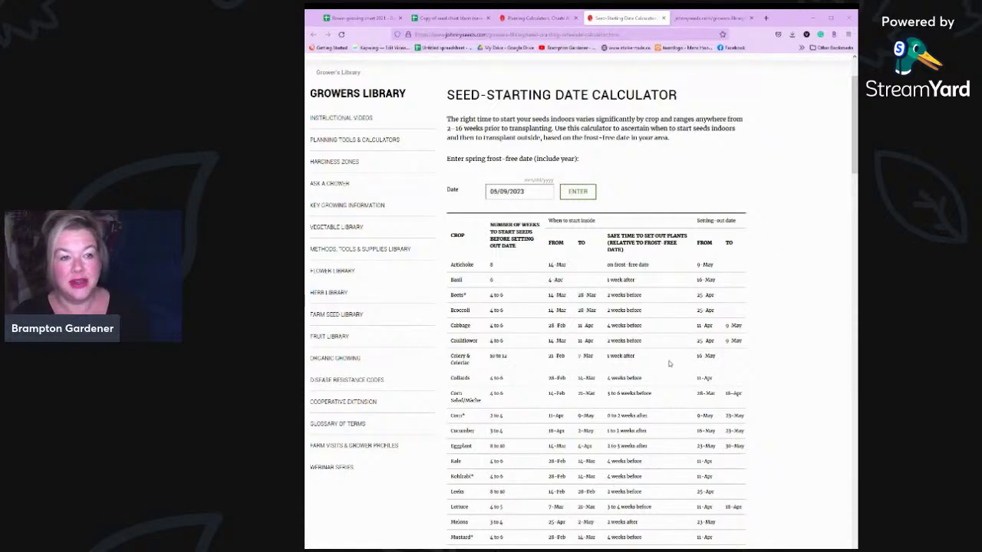
# - Zoom the calculator page to 240% and maximize the browser window so the crop table is readable
pyautogui.scroll(-1, 581, 300)
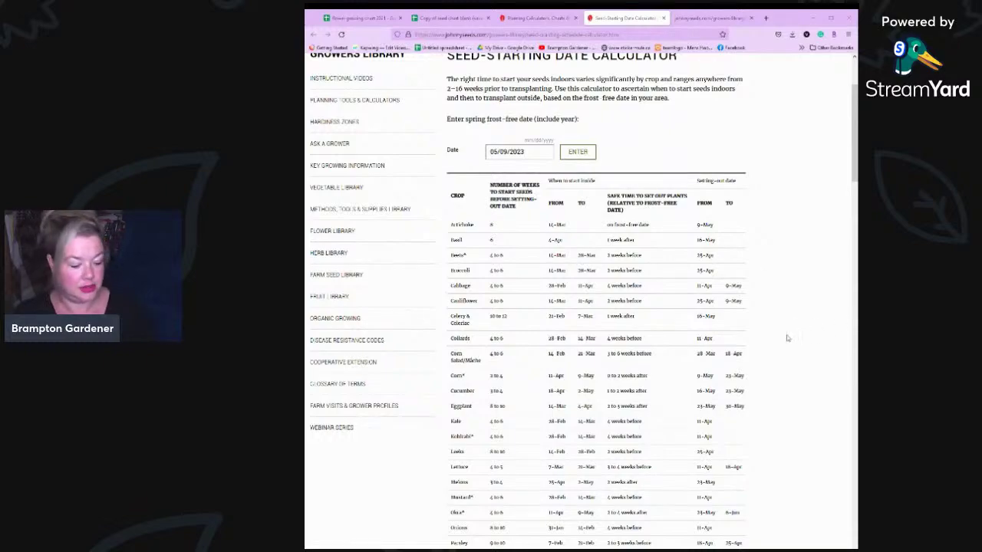
pyautogui.hotkey('ctrl', '+')
pyautogui.hotkey('ctrl', '+')
pyautogui.hotkey('ctrl', '+')
pyautogui.hotkey('ctrl', '+')
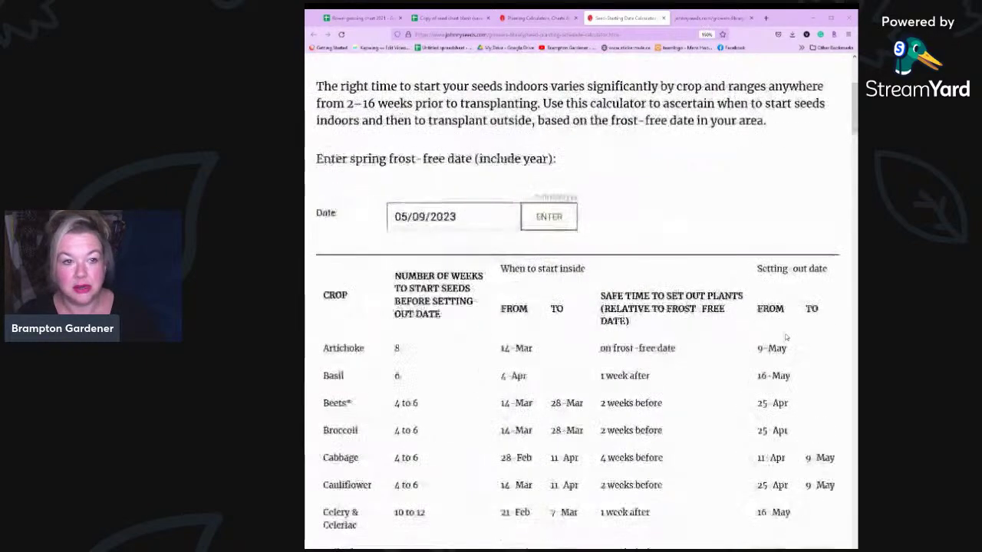
pyautogui.hotkey('ctrl', '+')
pyautogui.hotkey('ctrl', '+')
pyautogui.hotkey('ctrl', '+')
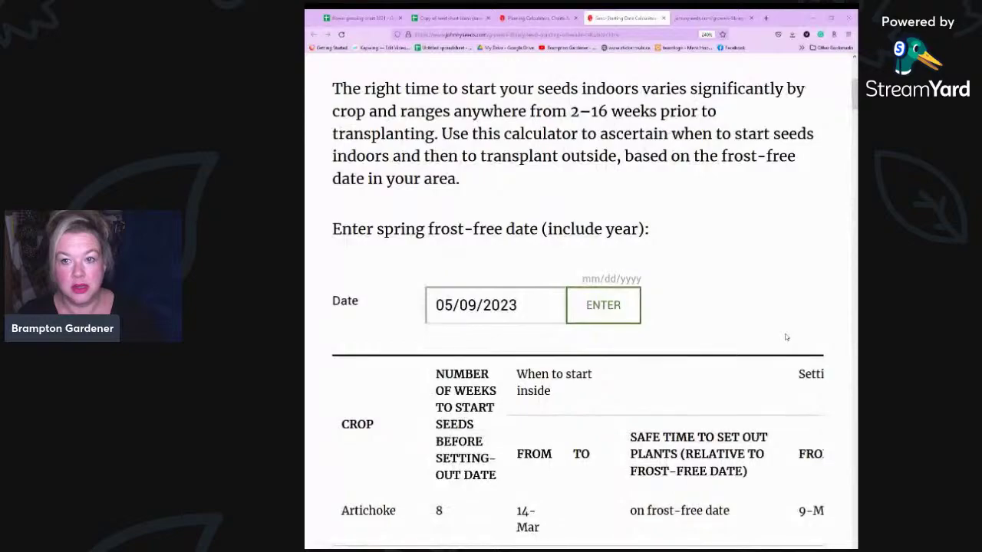
pyautogui.scroll(-3, 785, 337)
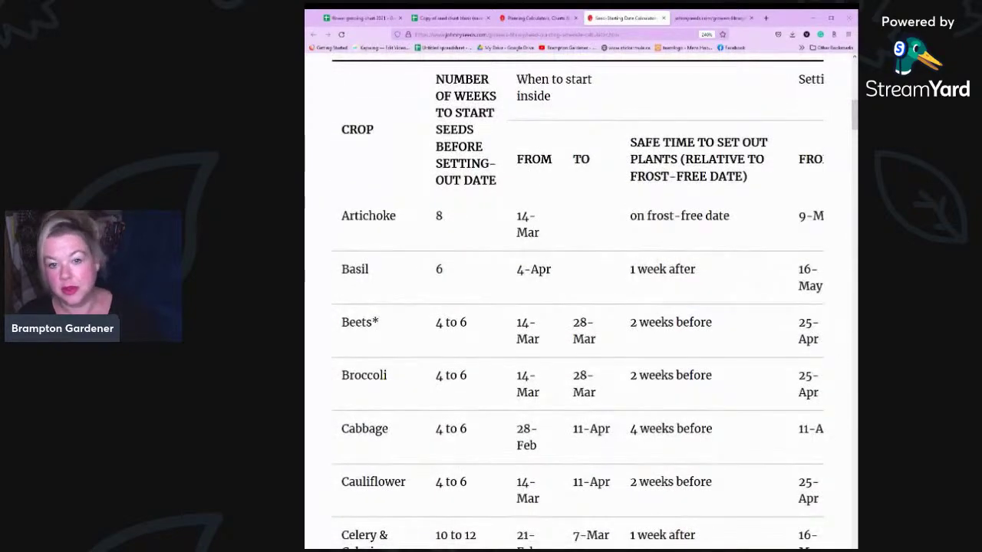
pyautogui.press('super+Up')
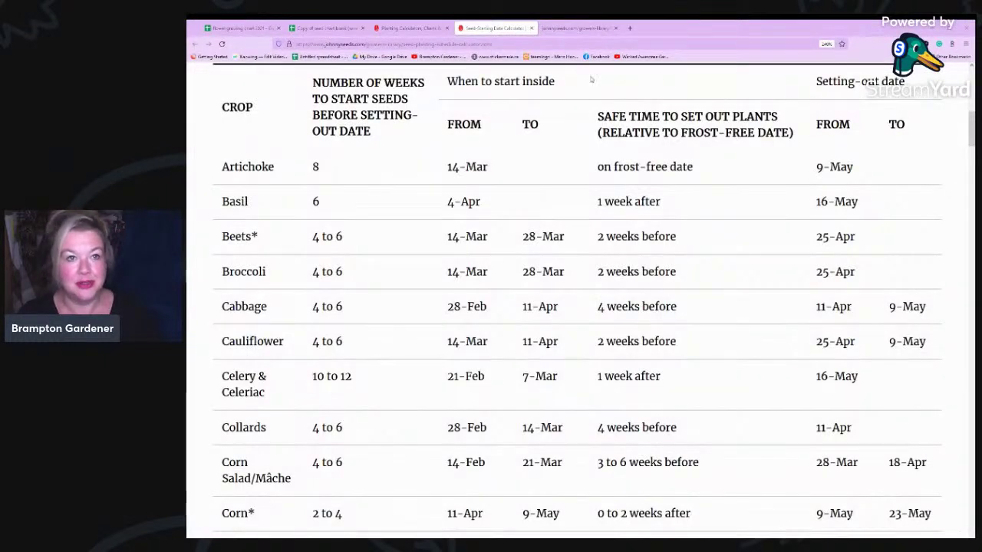
# - Recalculate the table for 05/09/2023 and examine the weeks needed for basil and the setting-out date for beets
pyautogui.scroll(2, 410, 195)
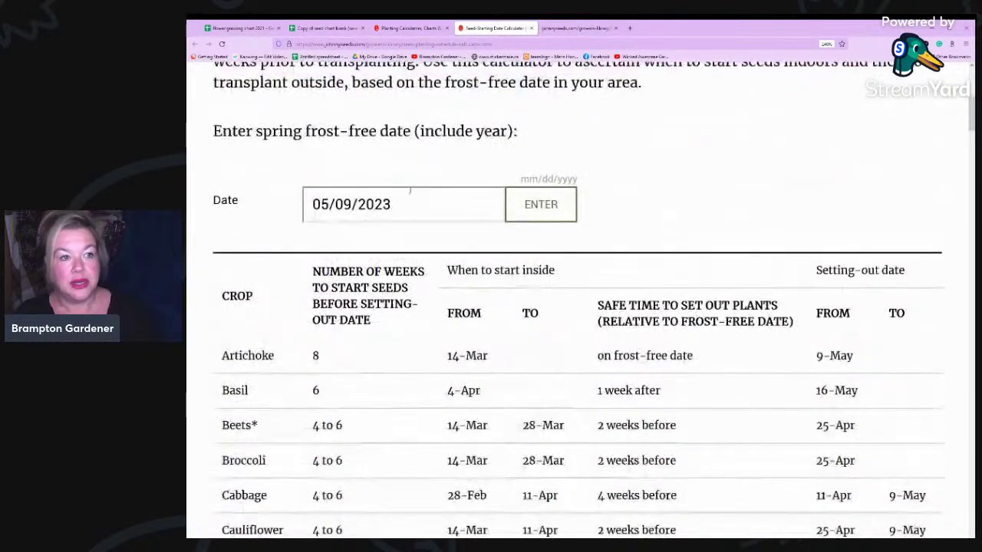
pyautogui.click(540, 204)
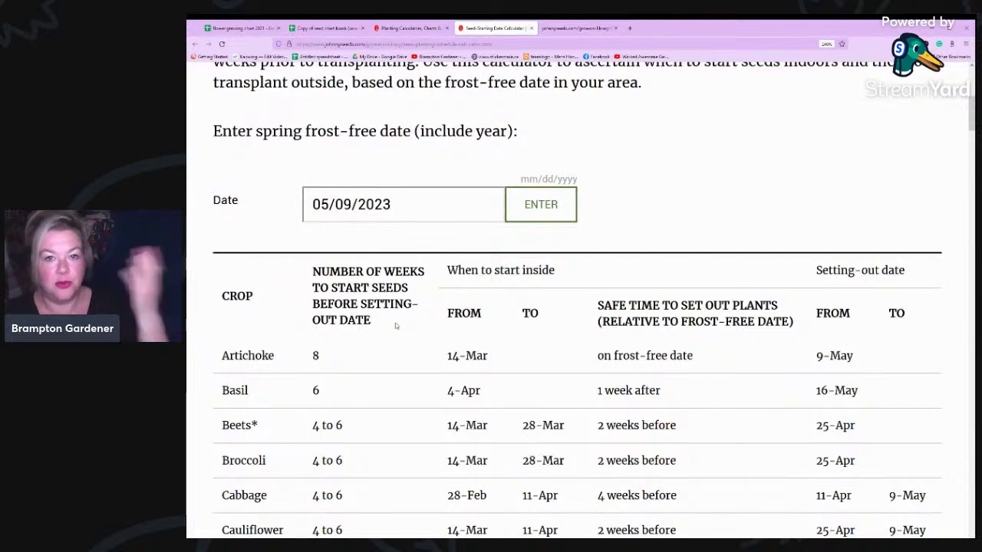
pyautogui.scroll(-2, 395, 328)
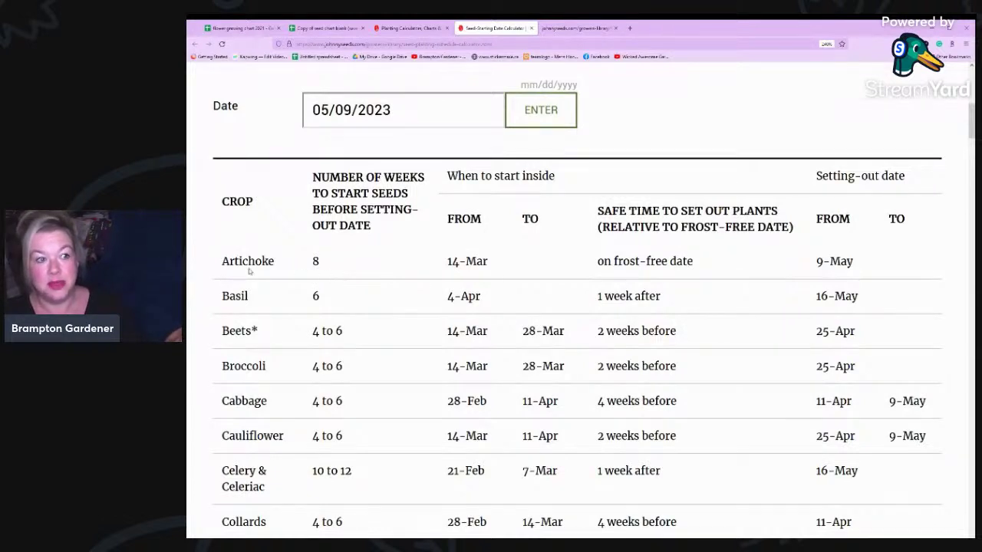
pyautogui.moveTo(221, 298); pyautogui.dragTo(257, 306)
pyautogui.click(307, 307)
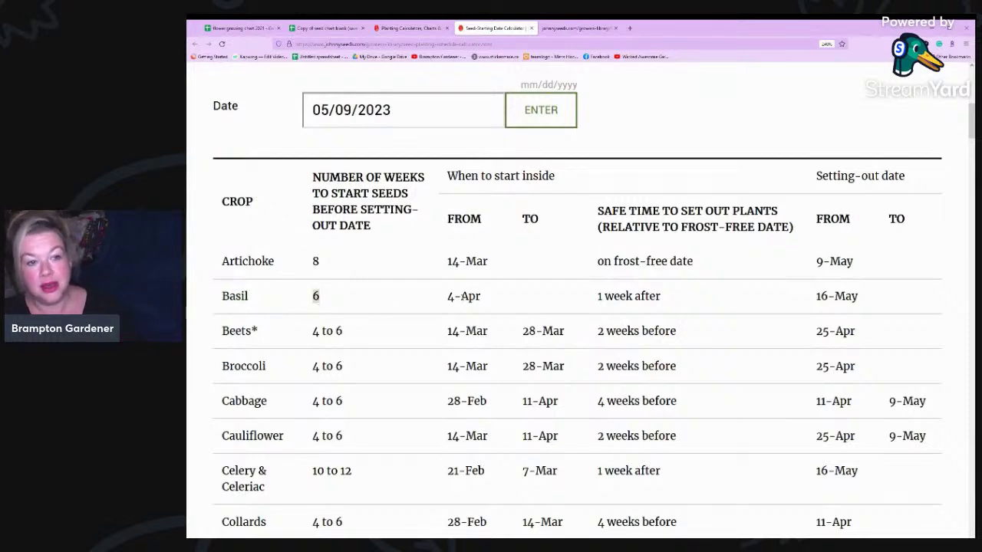
pyautogui.click(315, 296)
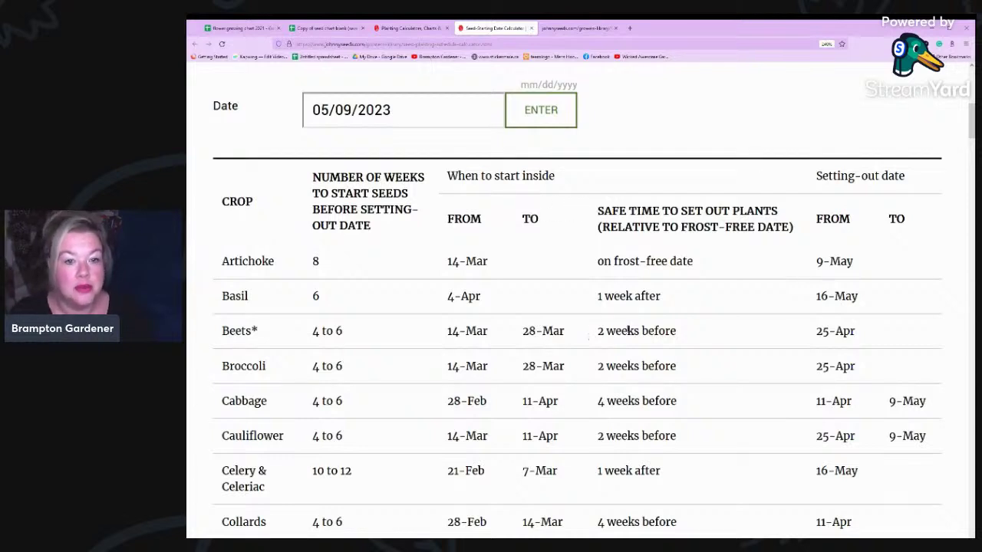
pyautogui.scroll(-1, 588, 336)
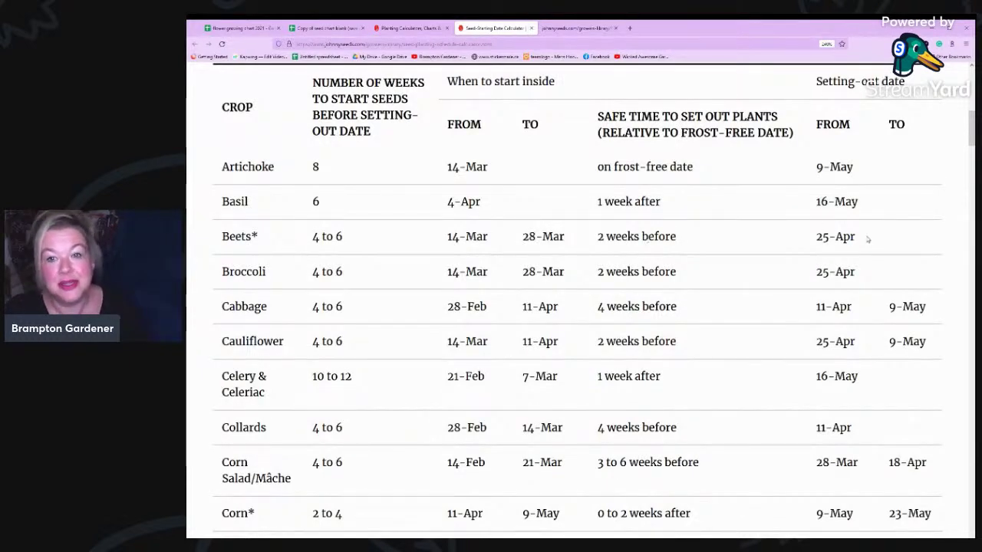
pyautogui.moveTo(856, 241); pyautogui.dragTo(817, 241)
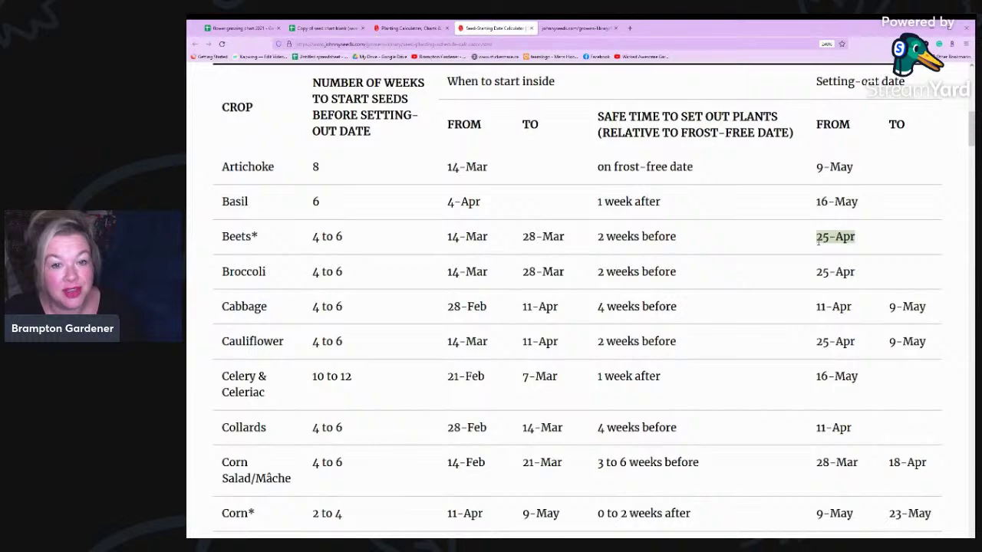
pyautogui.click(677, 316)
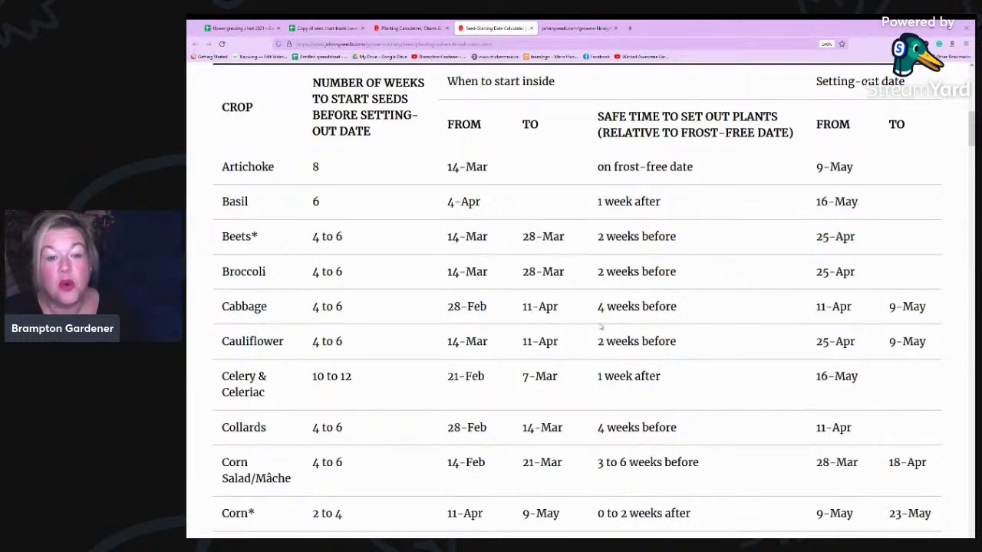
# - Examine the safe time to set out cucumbers and highlight the setting-out date range for lettuce
pyautogui.scroll(-2, 593, 323)
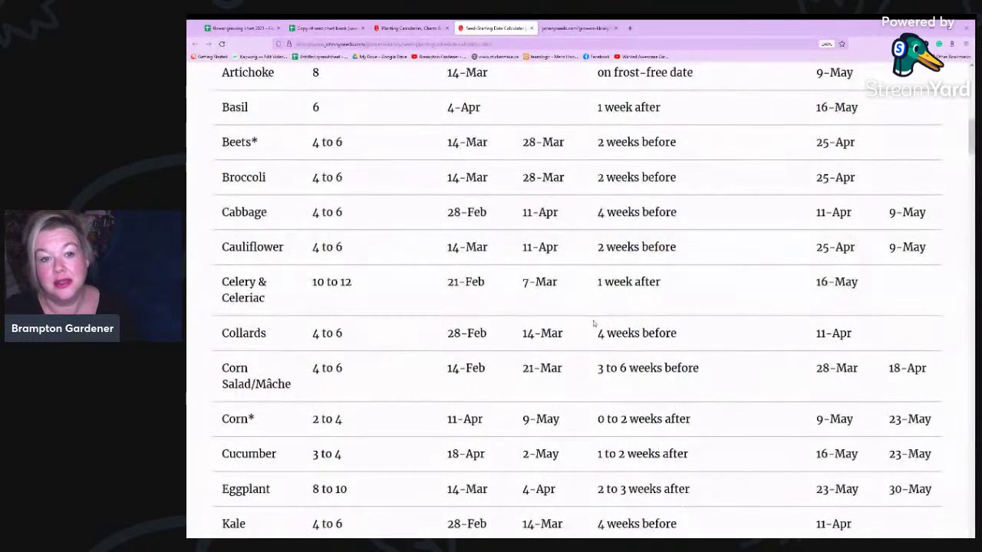
pyautogui.scroll(-2, 593, 323)
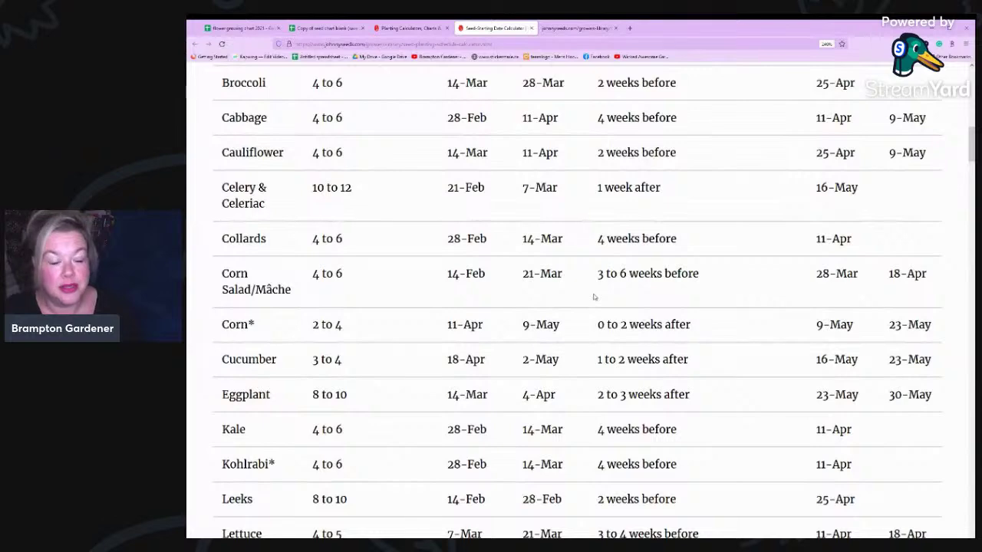
pyautogui.scroll(-2, 594, 297)
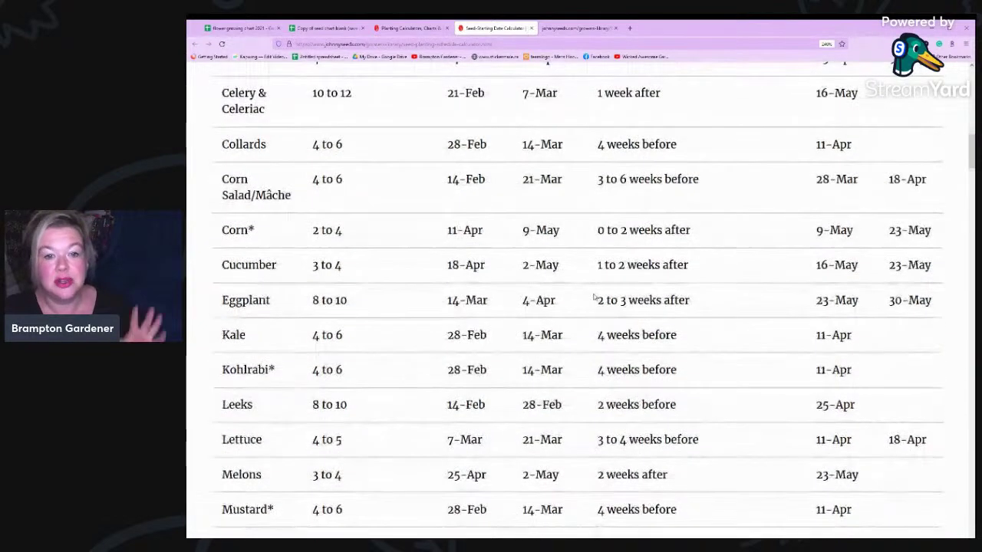
pyautogui.moveTo(597, 267); pyautogui.dragTo(712, 280)
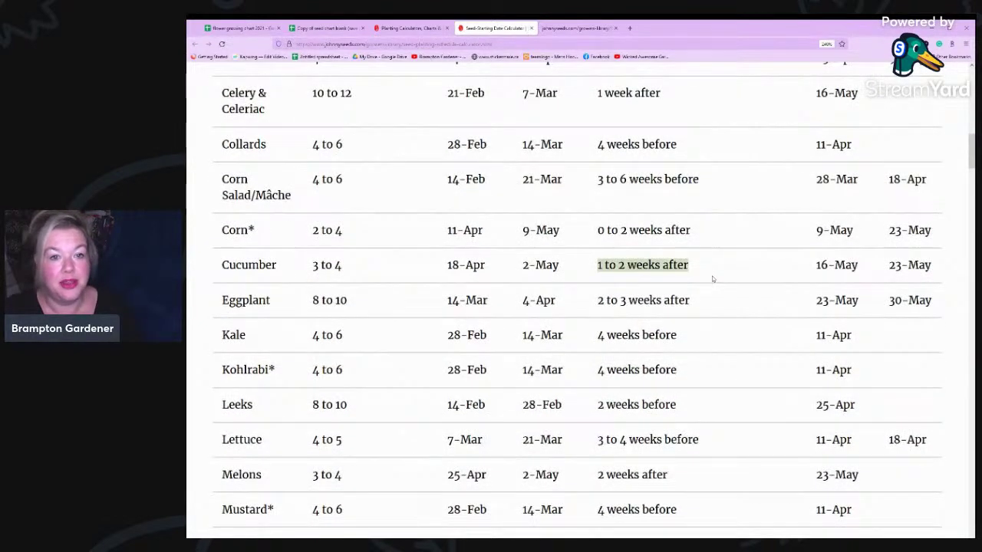
pyautogui.scroll(2, 712, 279)
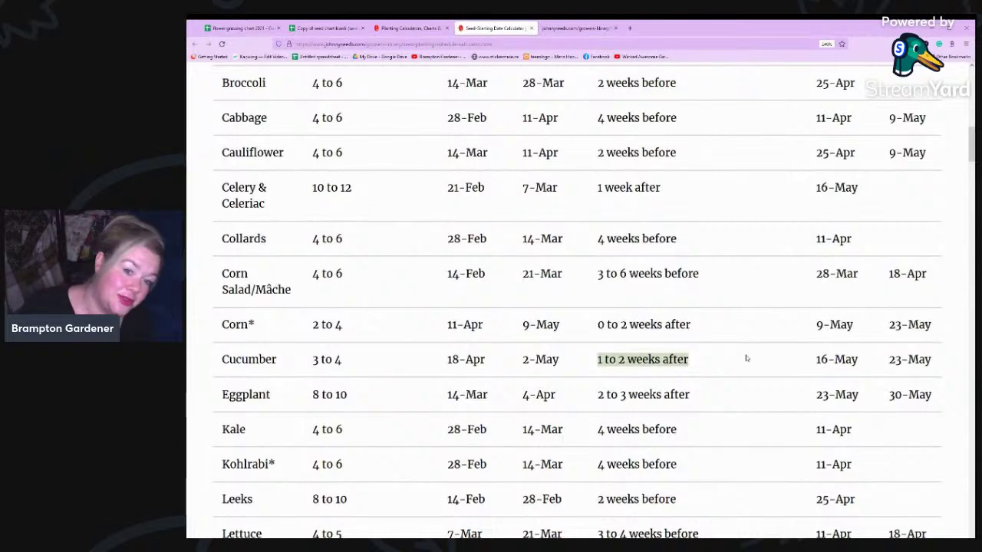
pyautogui.click(617, 397)
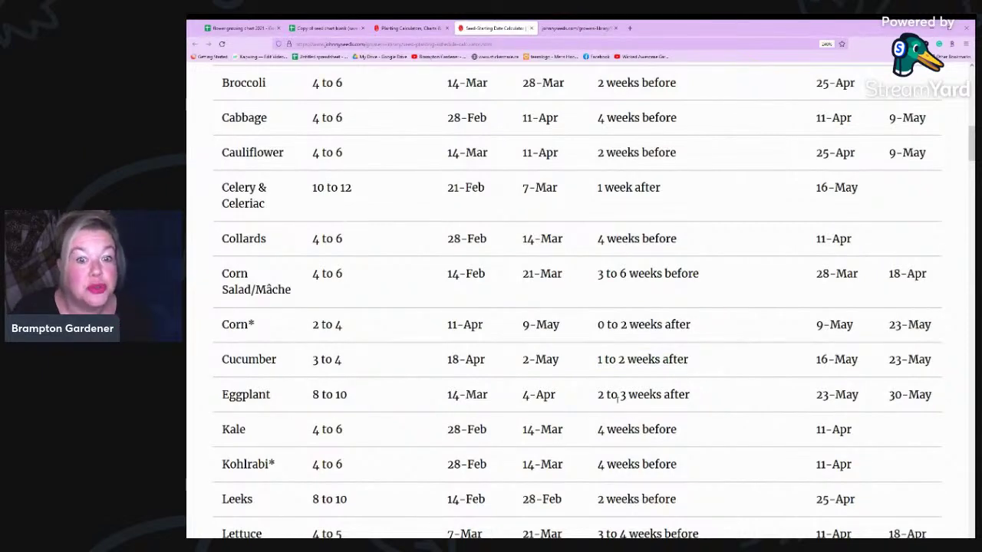
pyautogui.scroll(-2, 619, 394)
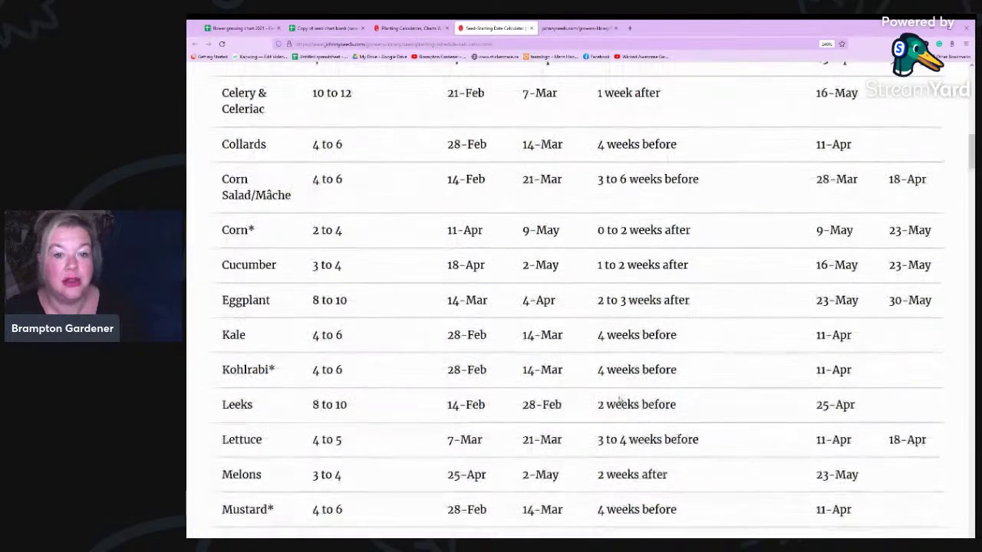
pyautogui.scroll(-2, 597, 366)
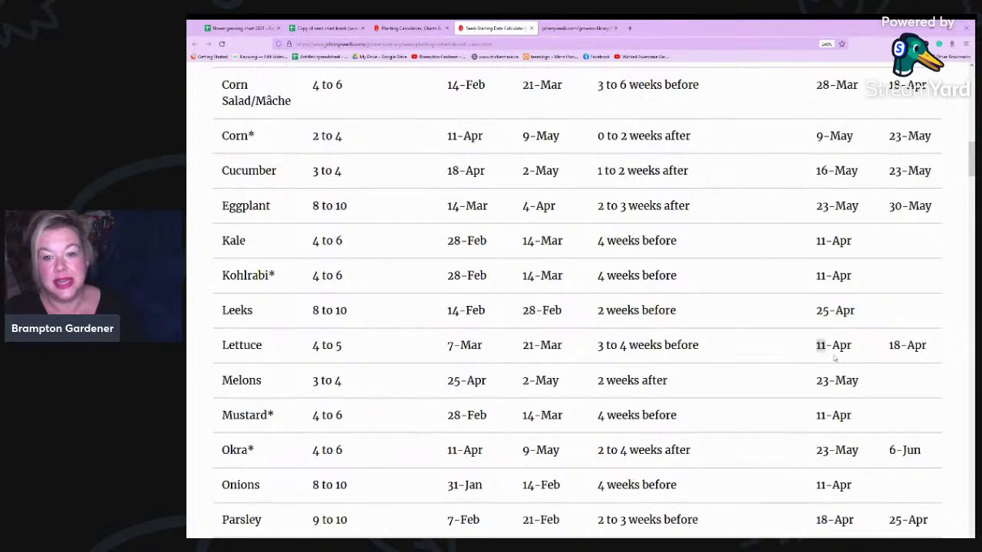
pyautogui.moveTo(804, 357); pyautogui.dragTo(934, 352)
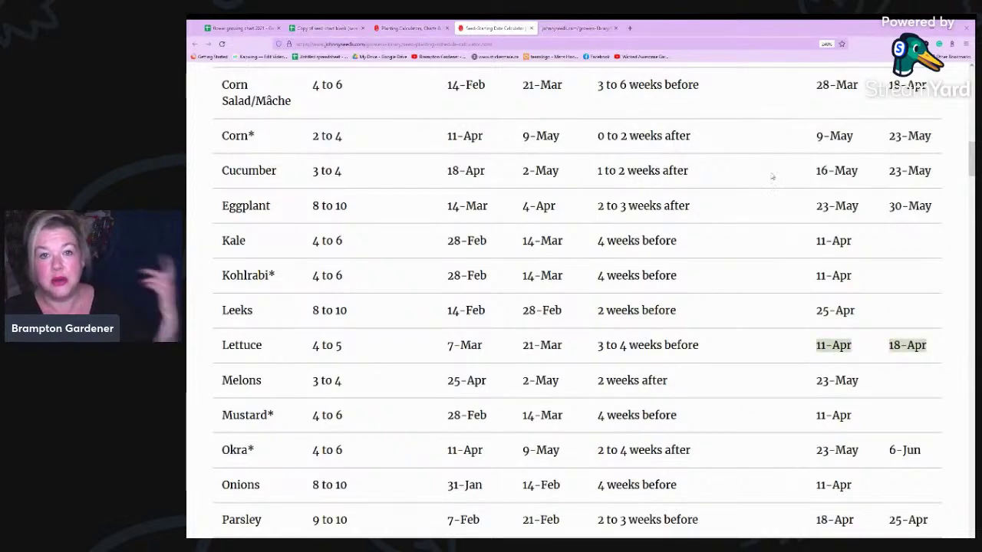
# - Open a new browser tab for a web search
pyautogui.click(630, 28)
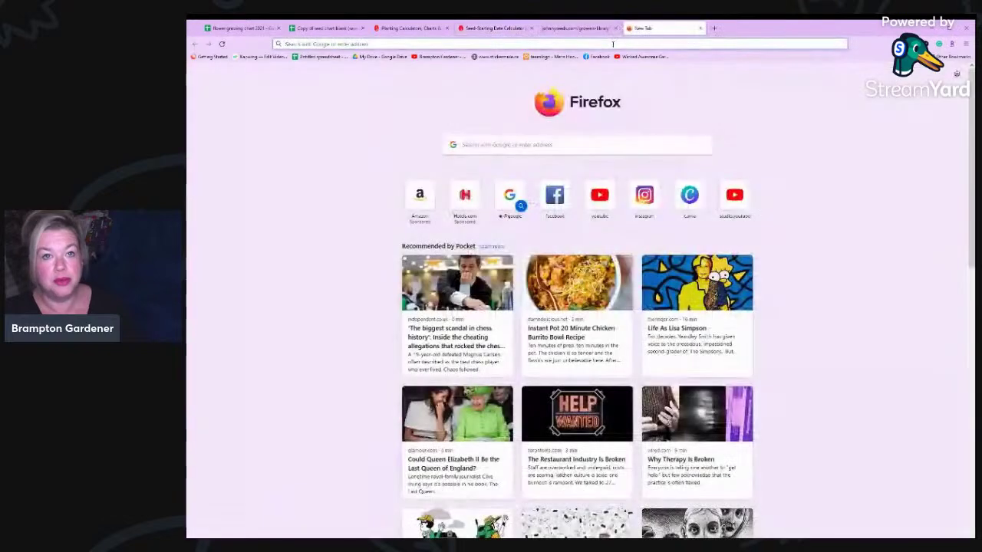
pyautogui.click(613, 43)
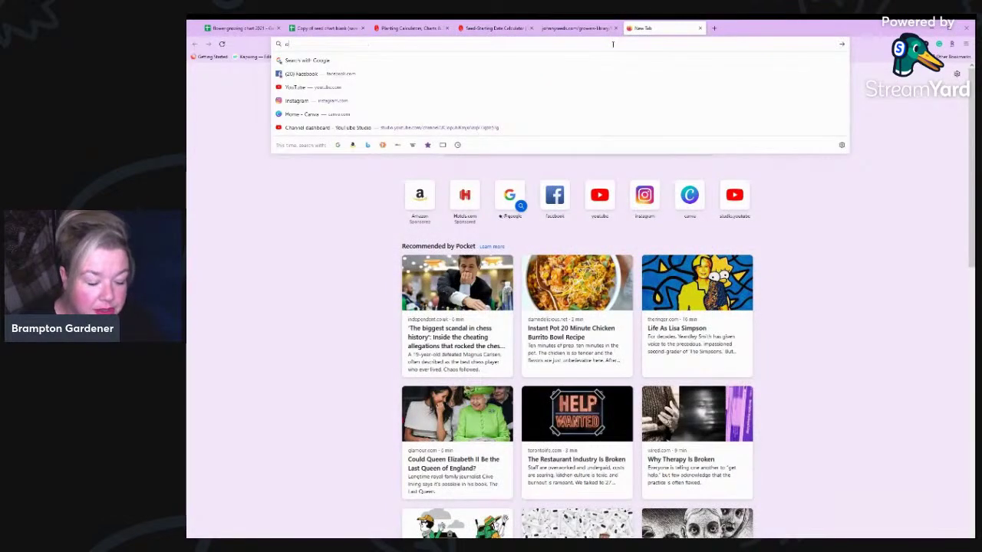
pyautogui.write('days o')
pyautogui.press('BackSpace')
pyautogui.press('BackSpace')
pyautogui.press('BackSpace')
pyautogui.press('BackSpace')
pyautogui.press('BackSpace')
pyautogui.press('BackSpace')
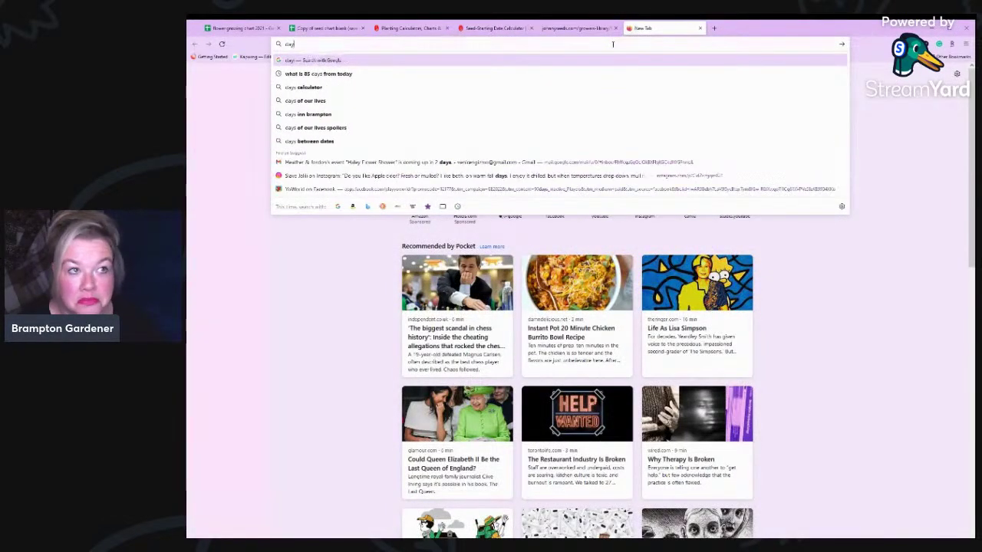
# - Search the web for "weeks of the year 2023" and open Epoch Converter's Week Numbers for 2023 table
pyautogui.write('weeks of the year 20')
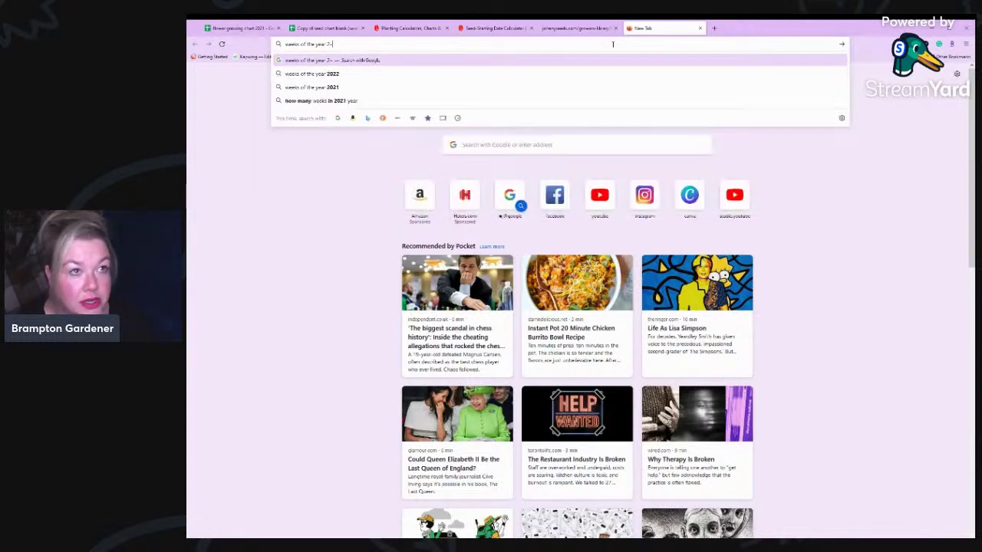
pyautogui.write('23')
pyautogui.press('Return')
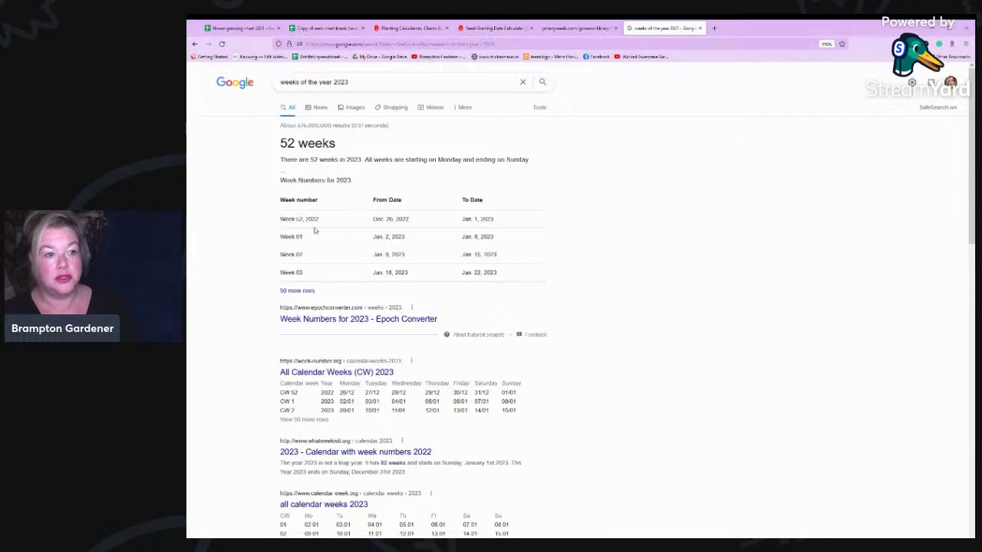
pyautogui.click(332, 323)
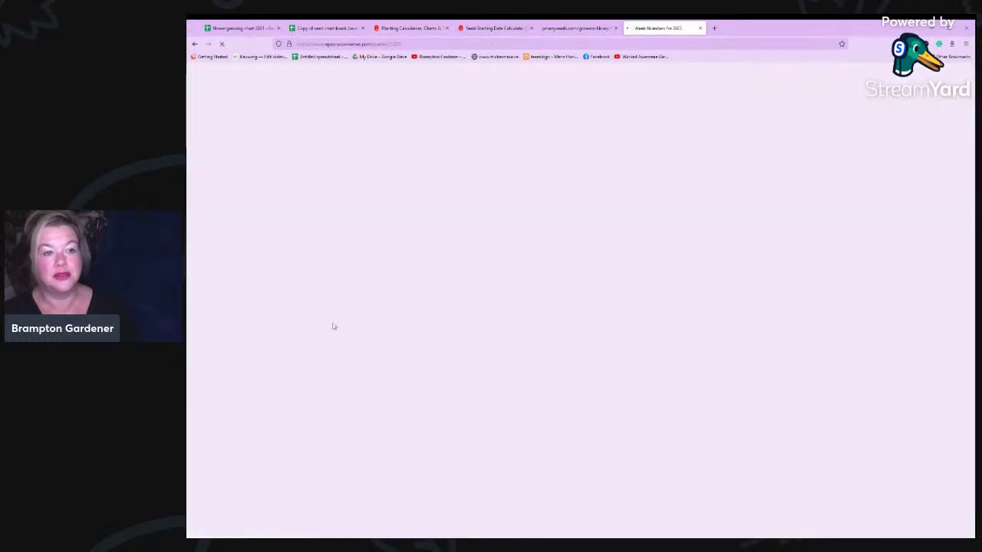
pyautogui.scroll(-3, 475, 285)
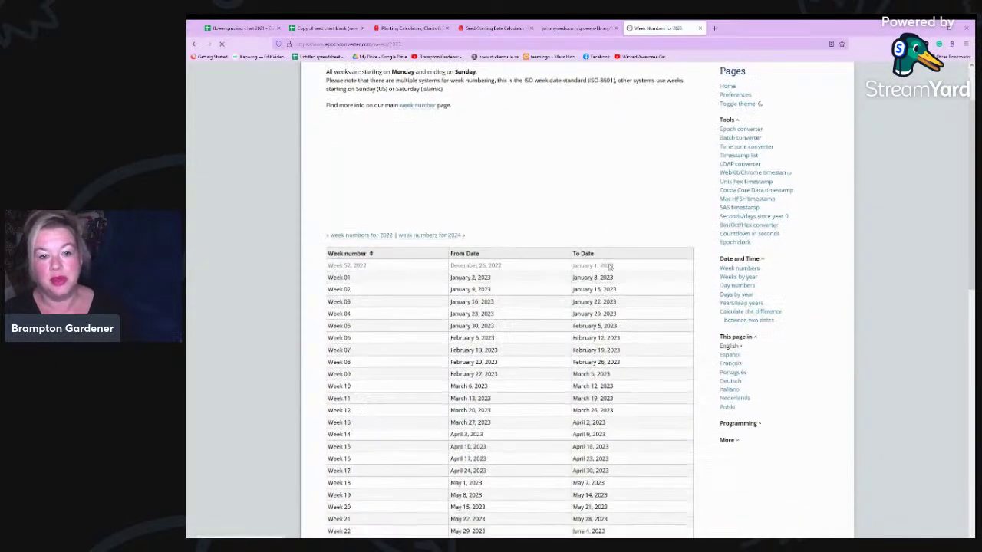
# - Examine the 2023 week-number dates and the weeks to start seeds in the flower growing chart 2021 spreadsheet
pyautogui.scroll(-2, 485, 393)
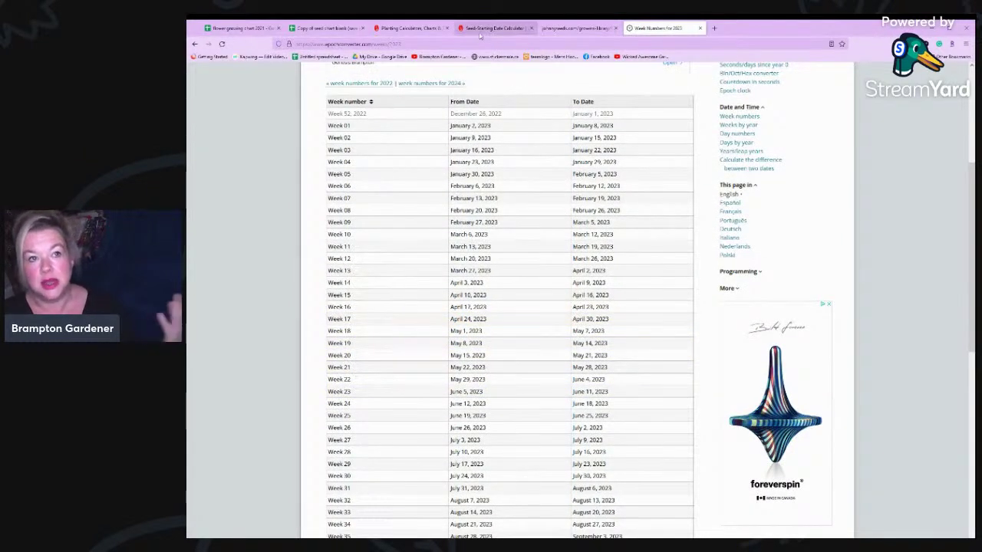
pyautogui.click(345, 31)
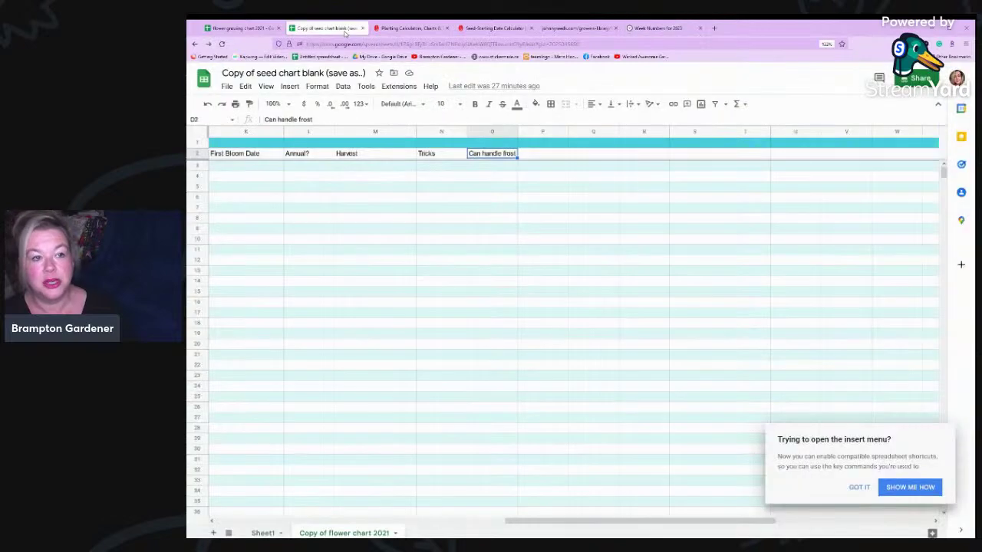
pyautogui.click(241, 28)
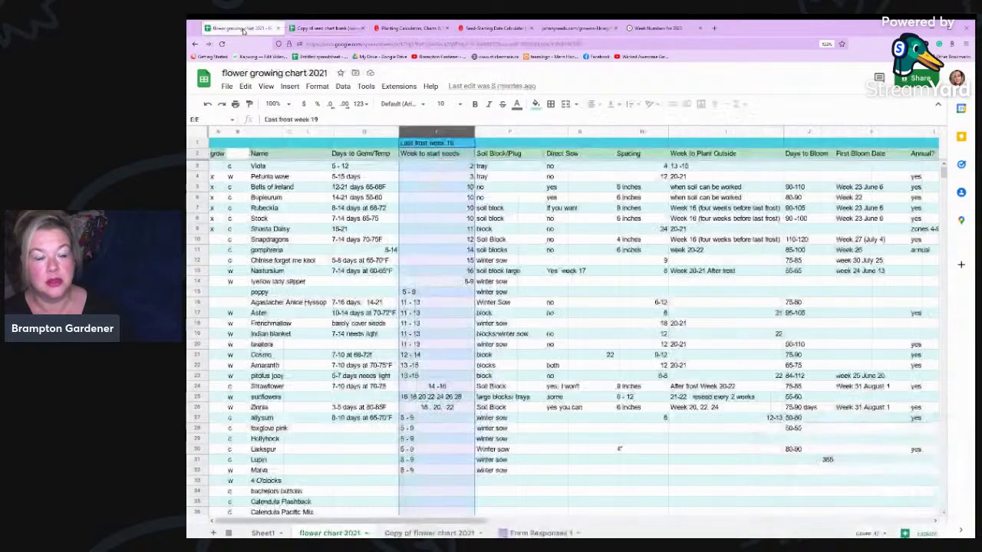
pyautogui.scroll(-4, 322, 307)
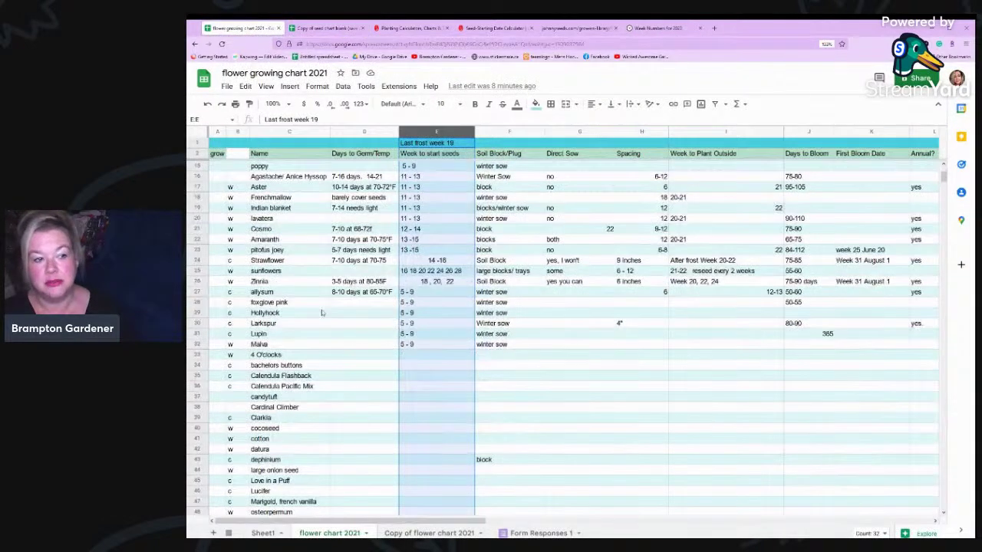
pyautogui.scroll(4, 322, 313)
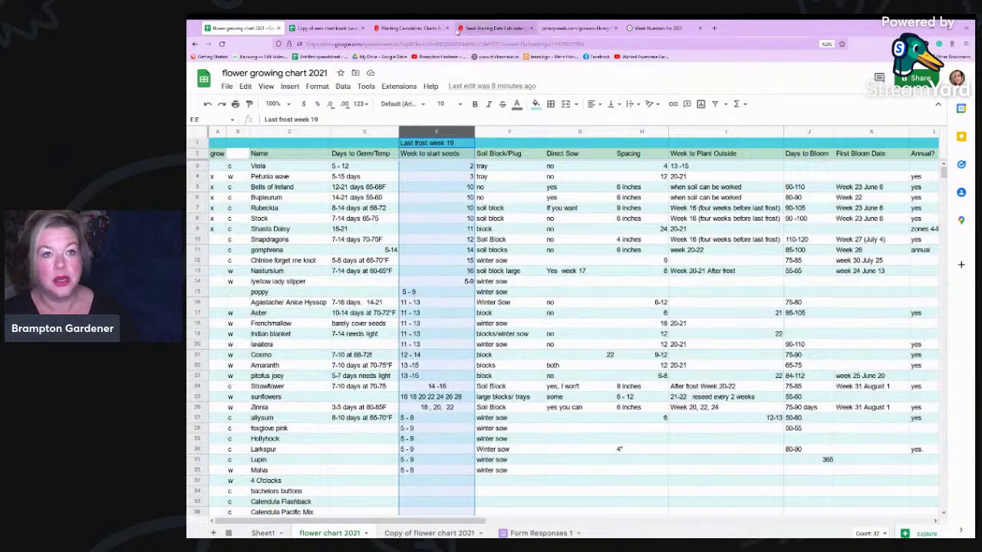
# - In the blank seed chart copy, enter a plant name starting with "Ba" in cell C4 of the Name column
pyautogui.click(340, 29)
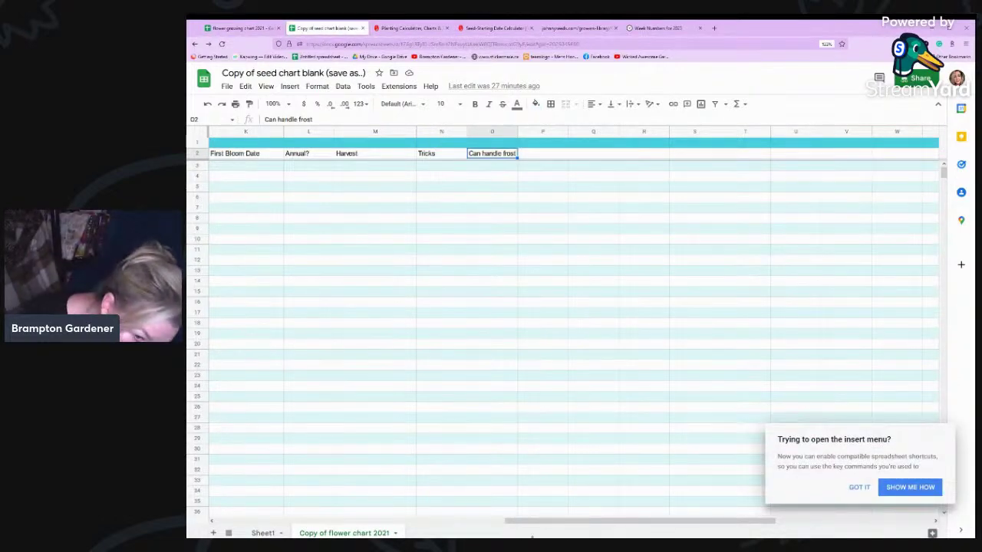
pyautogui.click(393, 523)
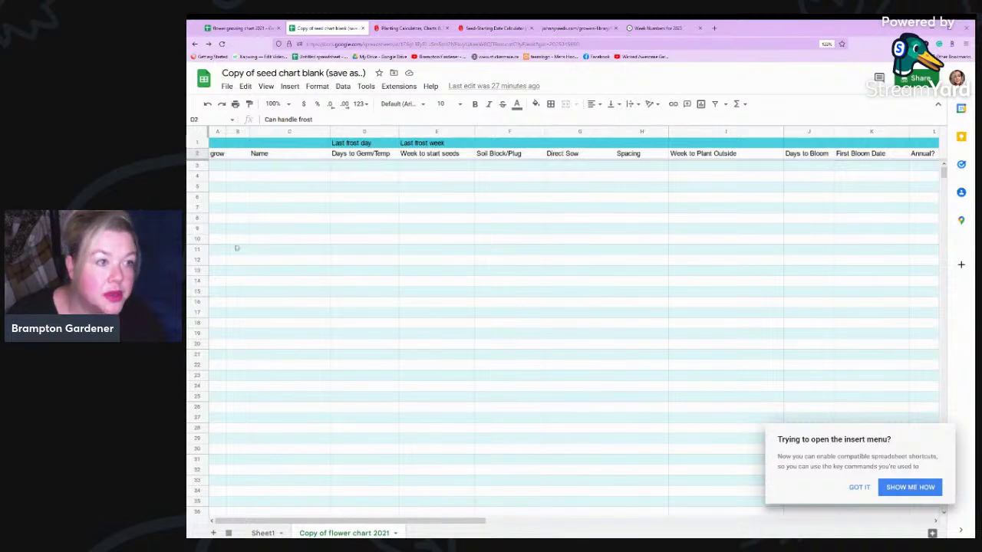
pyautogui.click(267, 179)
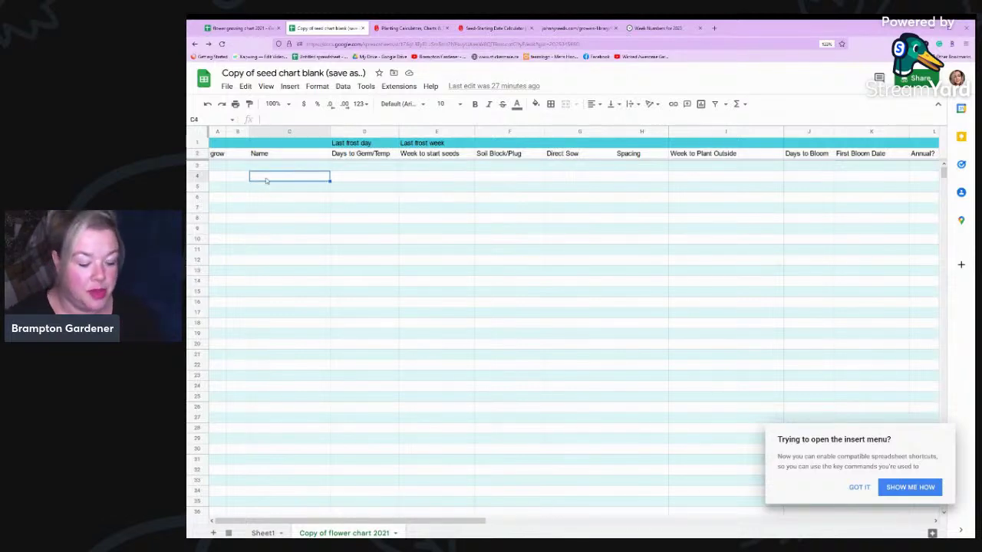
pyautogui.write('BHa')
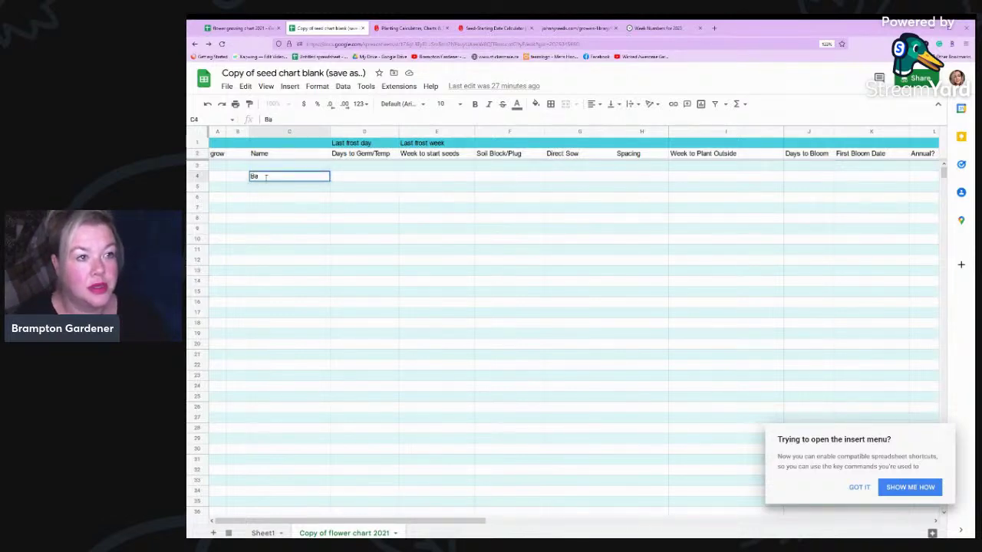